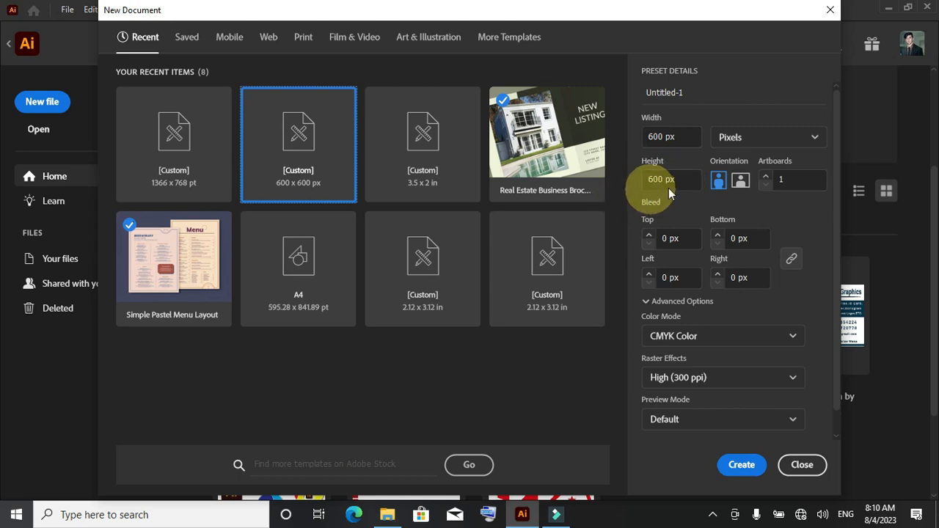
# Create a 600 x 600 px CMYK document at 300 ppi and collapse the floating colour settings.
pyautogui.click(737, 467)
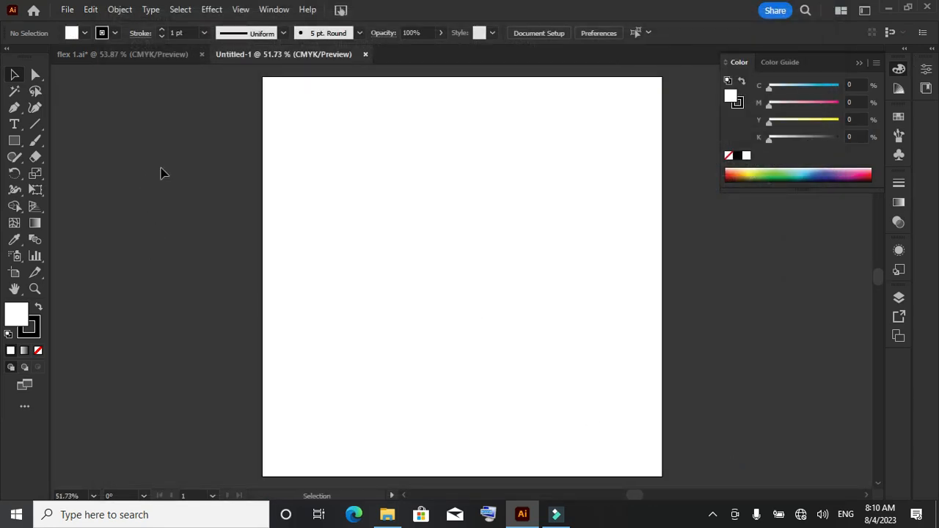
pyautogui.click(859, 63)
pyautogui.rightClick(790, 121)
pyautogui.click(759, 188)
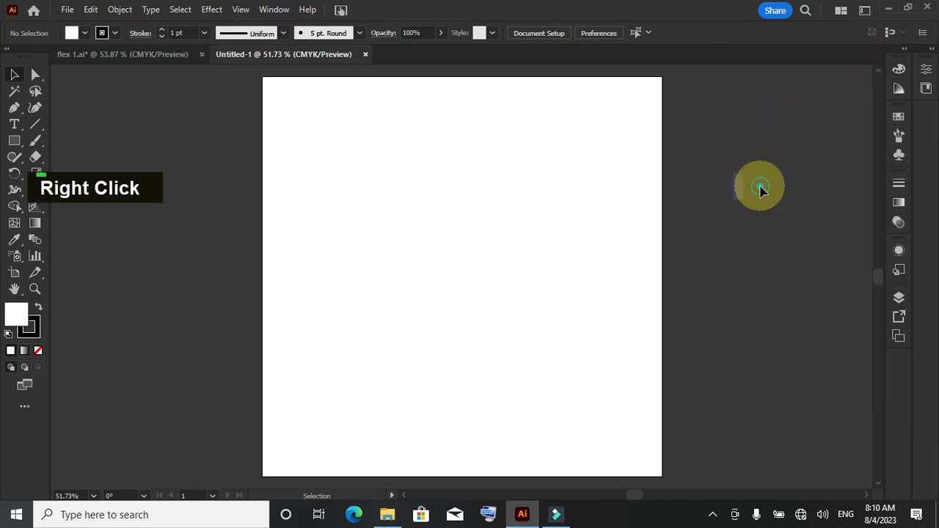
pyautogui.moveTo(77, 177); pyautogui.dragTo(127, 108)
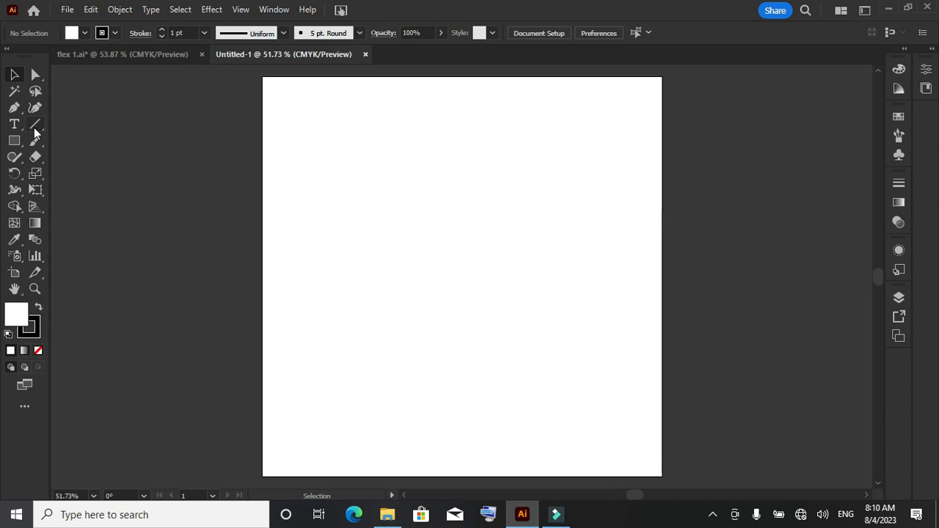
pyautogui.click(137, 219)
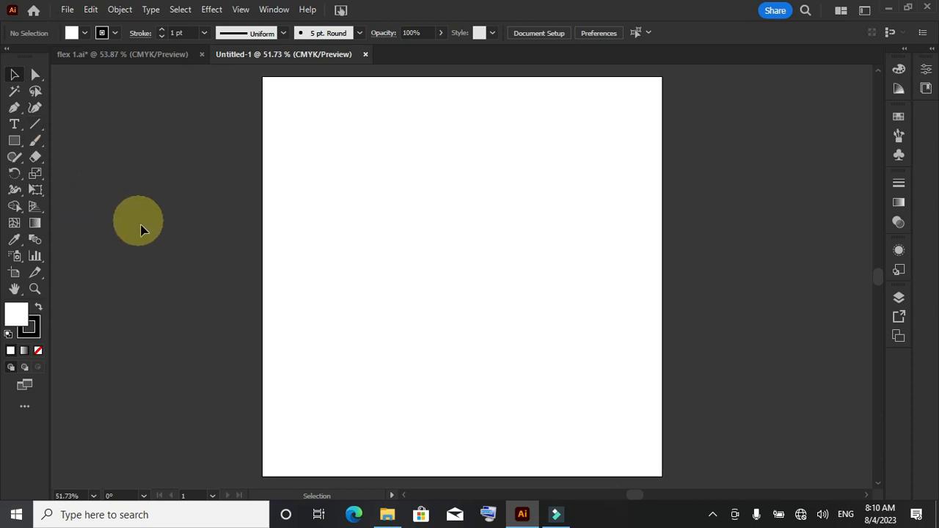
# Draw a 45-degree diagonal line about 807 px long from the artboard's upper-right edge to its lower-left edge, and deselect it.
pyautogui.rightClick(31, 125)
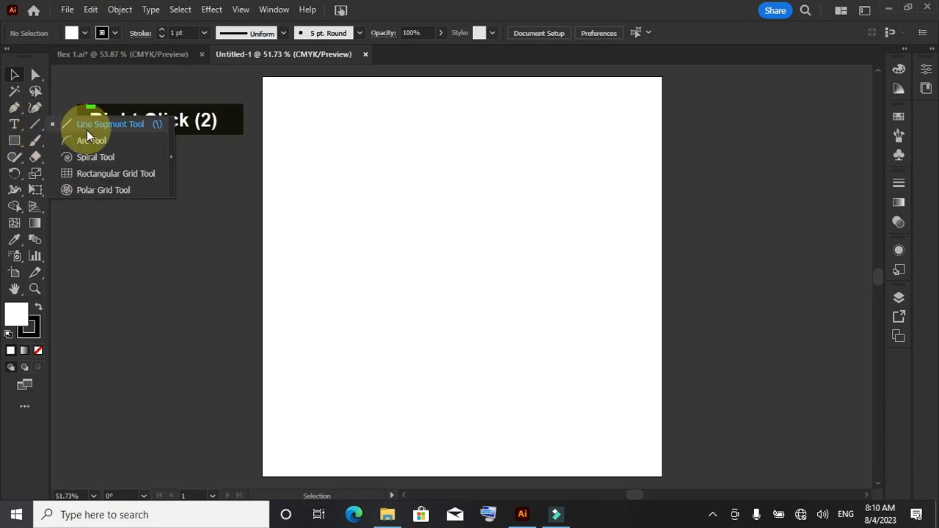
pyautogui.click(84, 126)
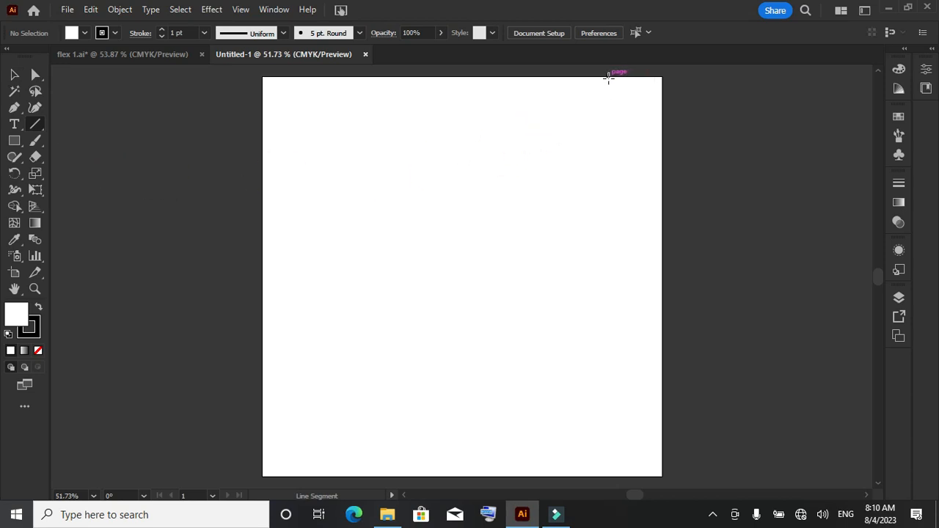
pyautogui.moveTo(619, 72); pyautogui.dragTo(256, 469)
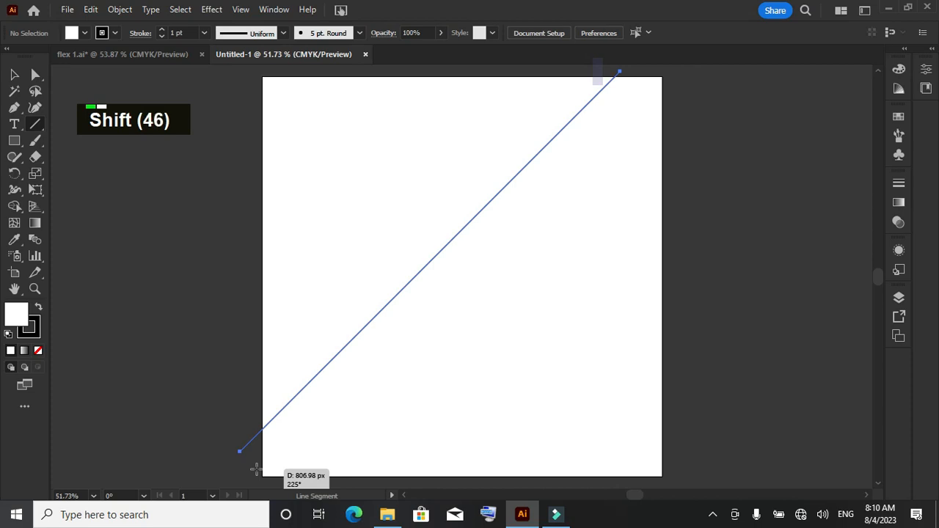
pyautogui.moveTo(256, 470); pyautogui.dragTo(256, 469)
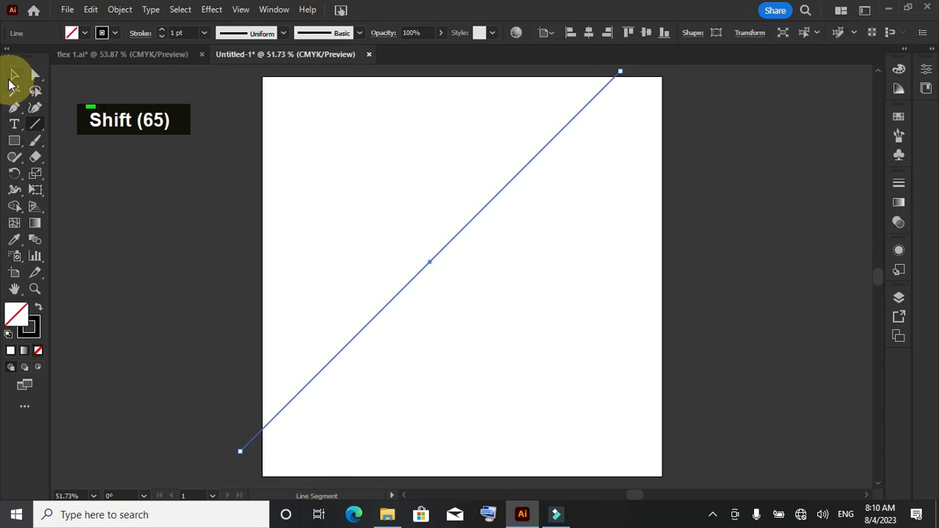
pyautogui.click(14, 74)
pyautogui.click(803, 193)
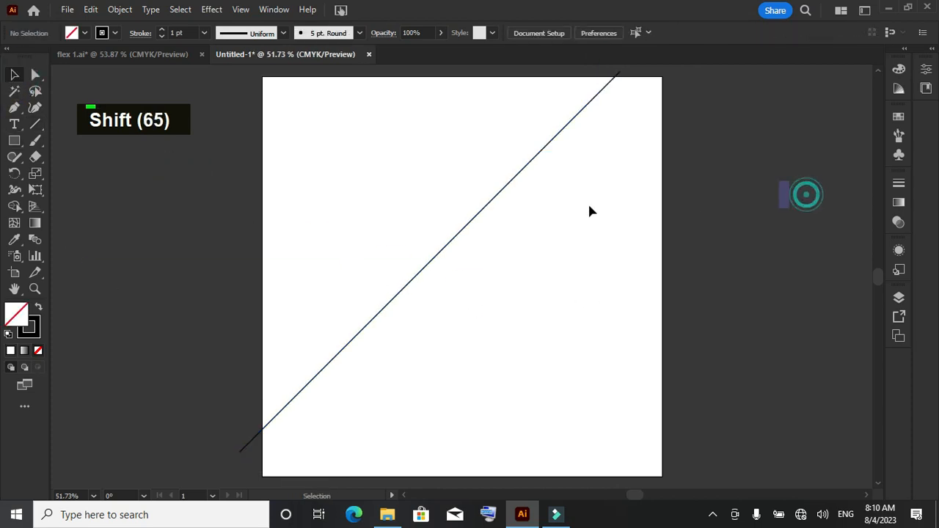
# Duplicate the diagonal line in front and move the copy diagonally about 77 px right and 77 px down, parallel to the original.
pyautogui.click(477, 219)
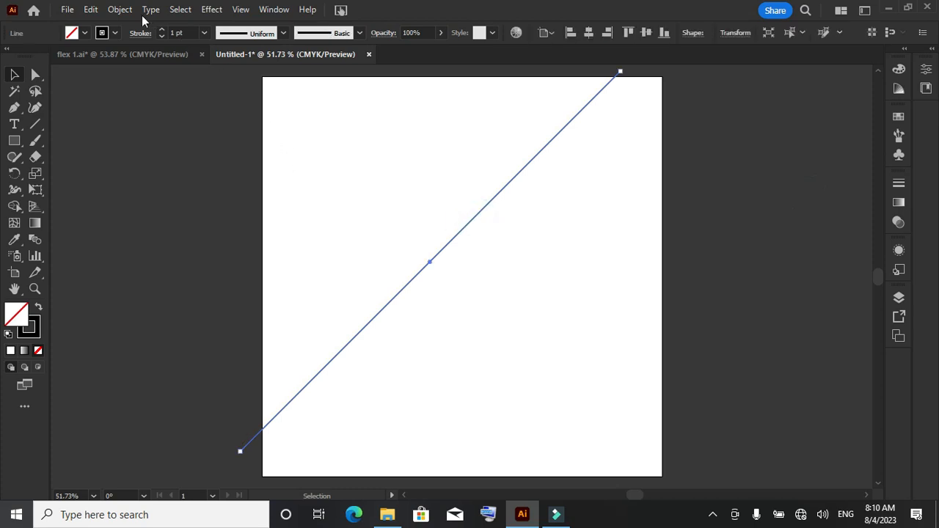
pyautogui.click(90, 9)
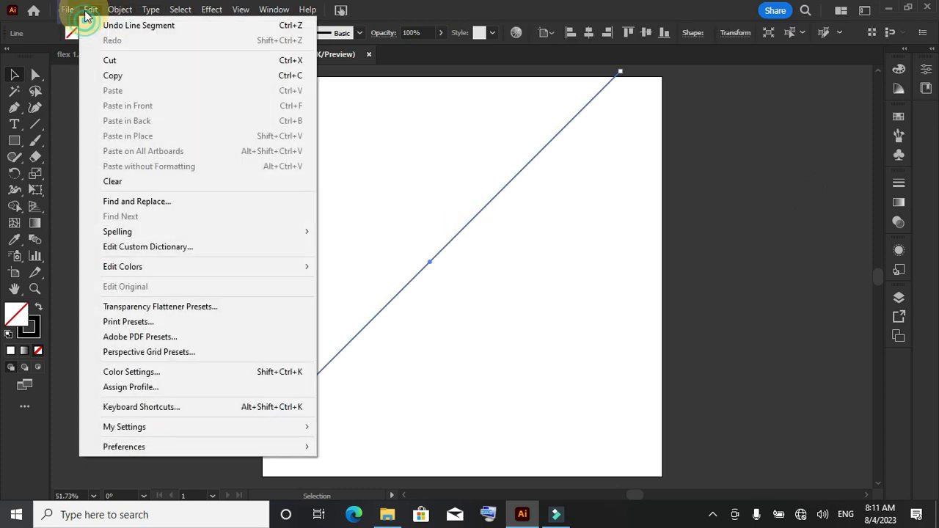
pyautogui.click(117, 82)
pyautogui.click(90, 9)
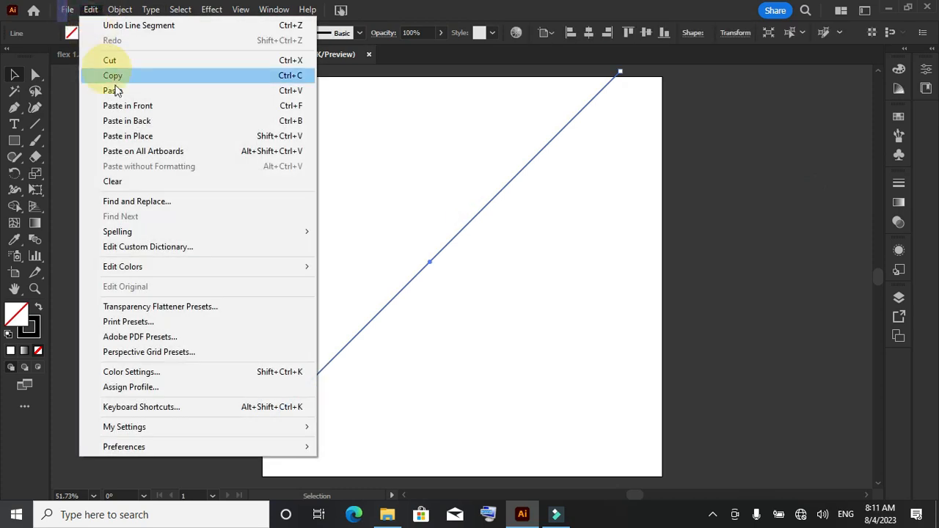
pyautogui.click(144, 107)
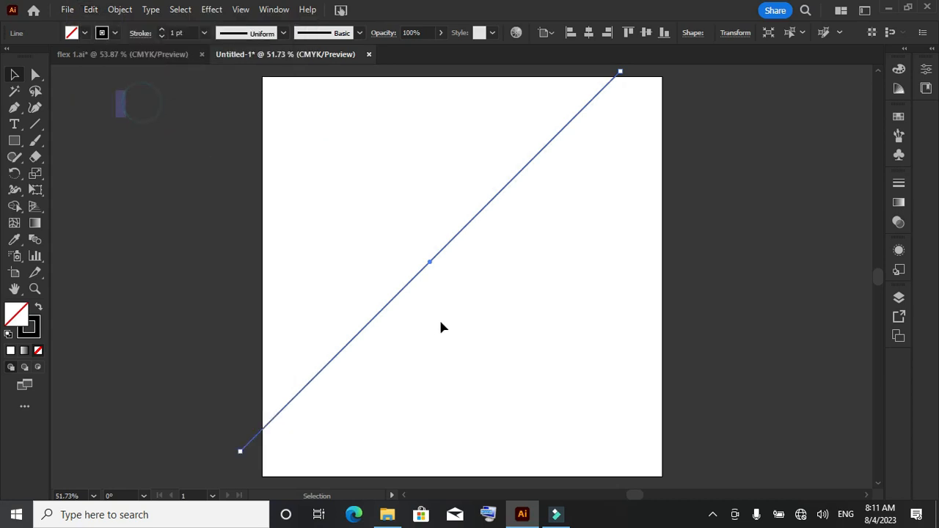
pyautogui.moveTo(430, 265); pyautogui.dragTo(487, 314)
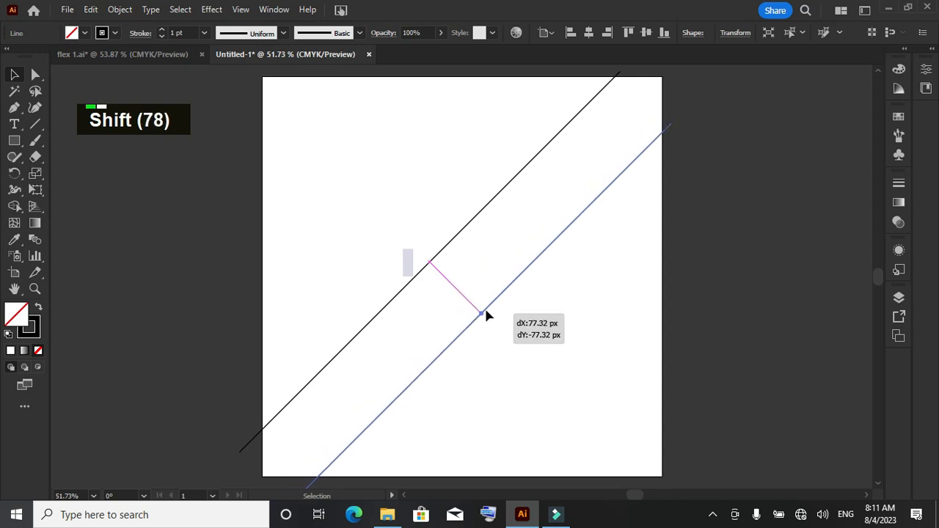
pyautogui.moveTo(486, 314); pyautogui.dragTo(485, 313)
pyautogui.keyDown('shift'); pyautogui.click(484, 312); pyautogui.keyUp('shift')
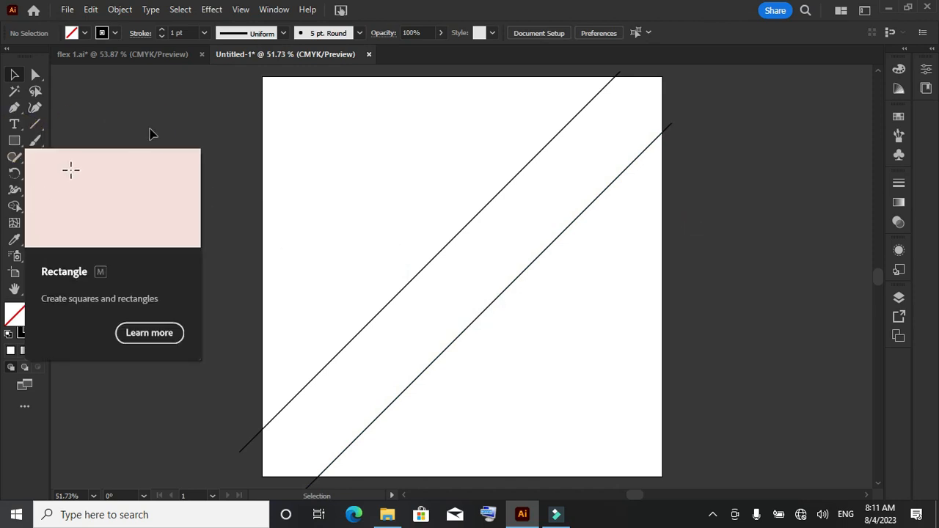
# Draw a square about 308 px wide outward from the artboard's centre.
pyautogui.rightClick(16, 142)
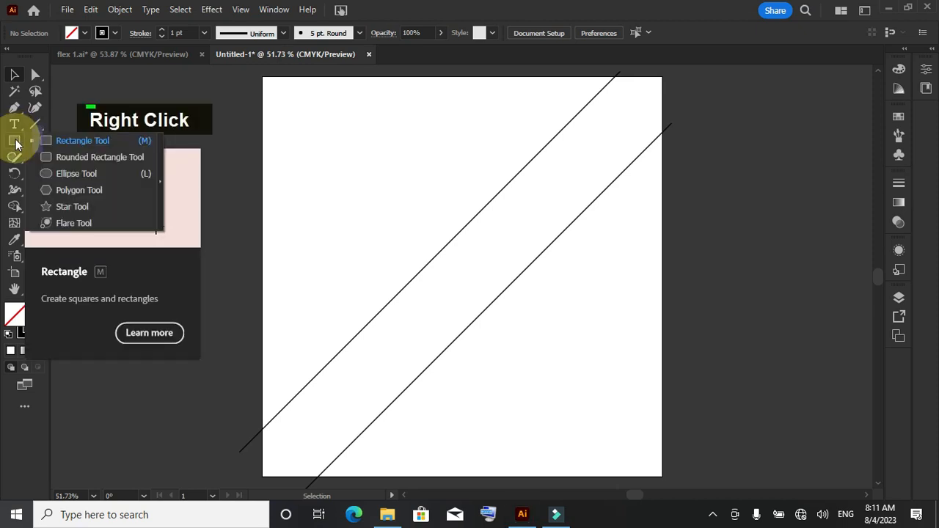
pyautogui.click(68, 143)
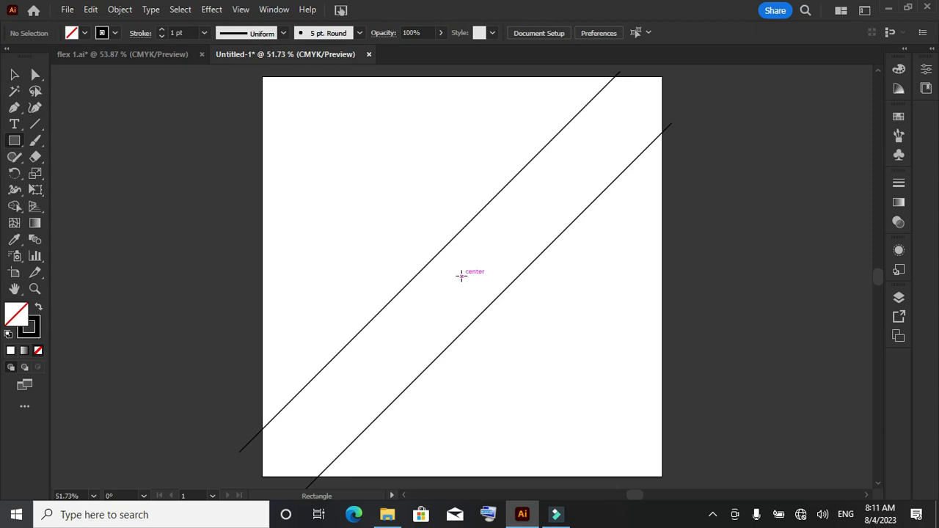
pyautogui.moveTo(461, 275)
pyautogui.mouseDown()
pyautogui.moveTo(567, 369)
pyautogui.moveTo(563, 362)
pyautogui.mouseUp()
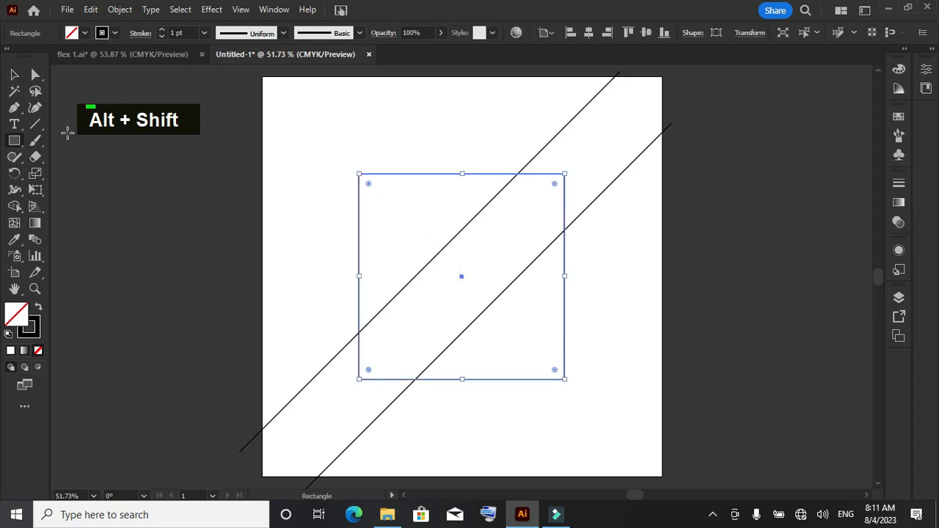
# Round the square's upper-left and lower-right corners to a radius of about 125 px, and deselect it.
pyautogui.rightClick(34, 74)
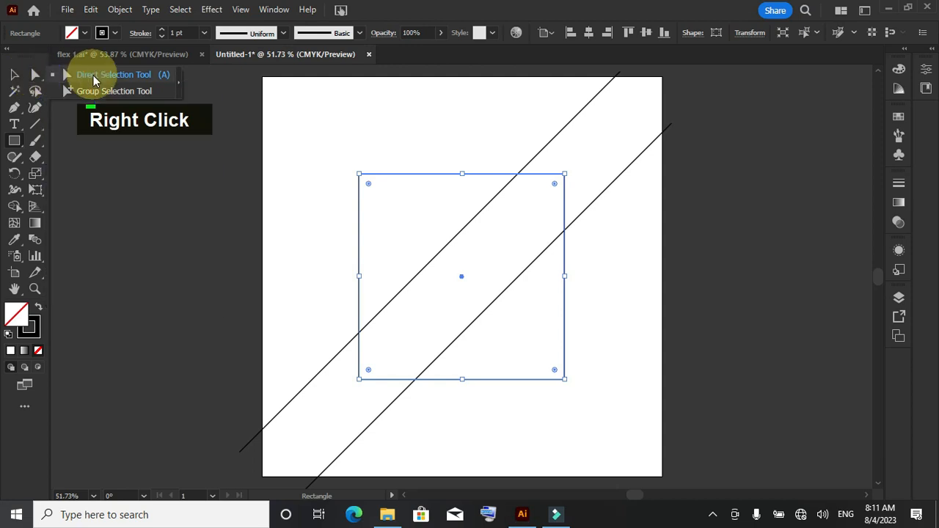
pyautogui.click(93, 77)
pyautogui.click(361, 175)
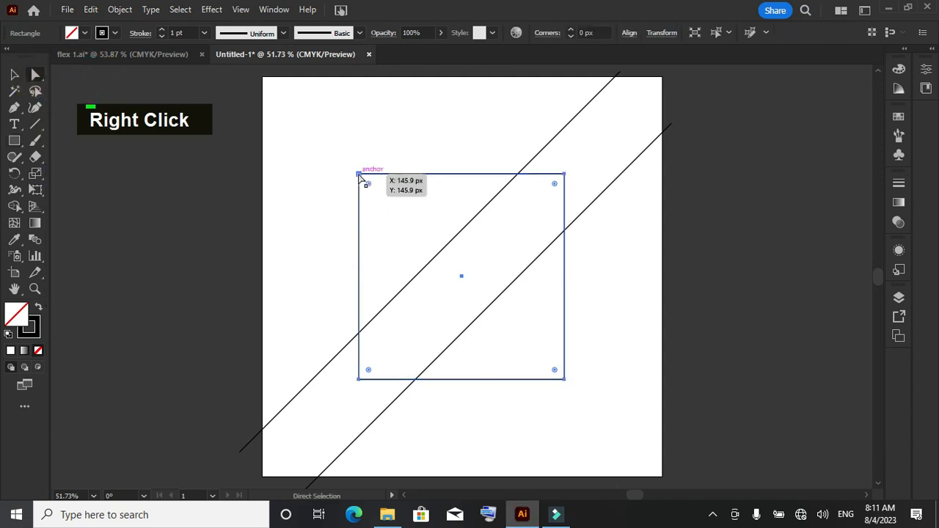
pyautogui.keyDown('shift'); pyautogui.click(563, 379); pyautogui.keyUp('shift')
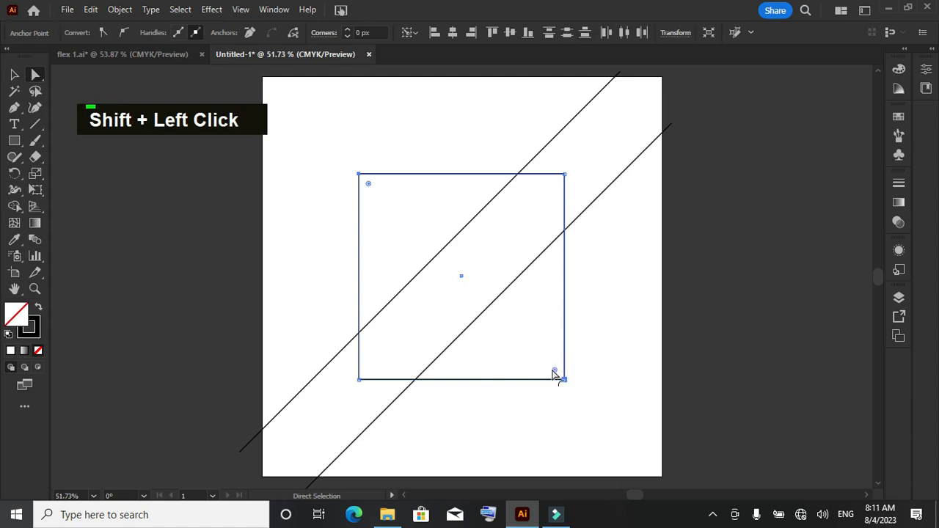
pyautogui.moveTo(554, 373); pyautogui.dragTo(450, 335)
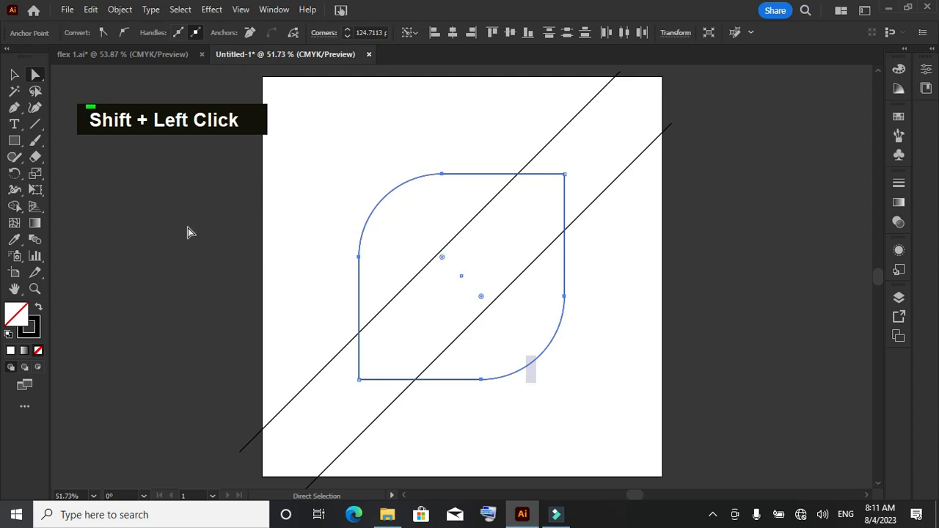
pyautogui.click(13, 74)
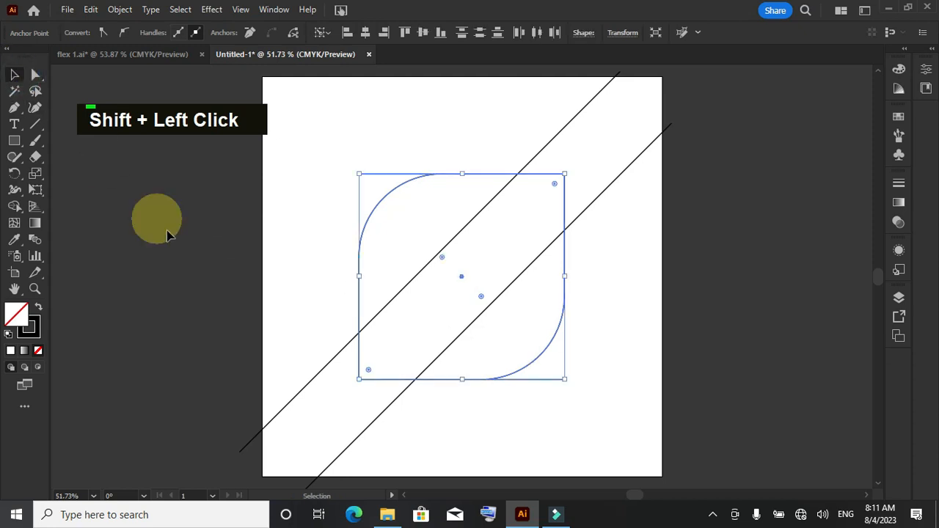
pyautogui.click(174, 244)
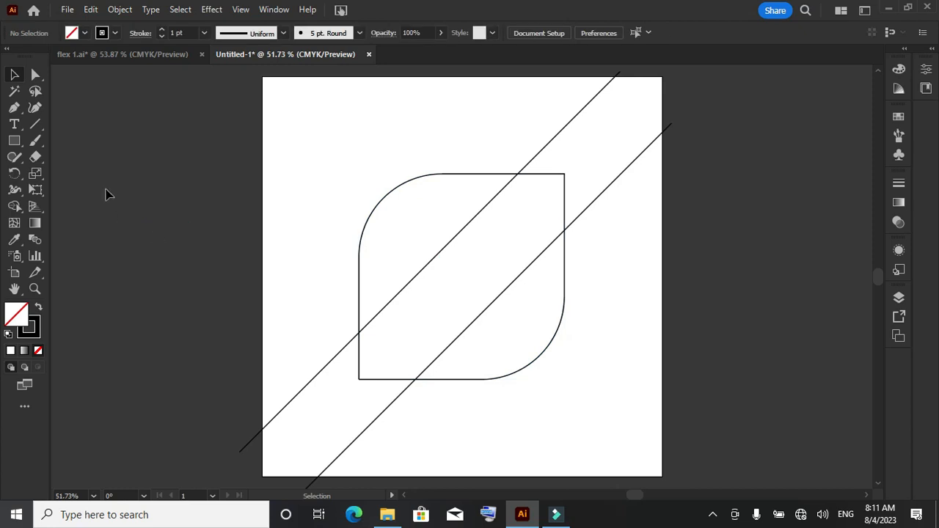
# Create a rectangle 600 px wide and 600 px high.
pyautogui.rightClick(12, 147)
pyautogui.click(61, 146)
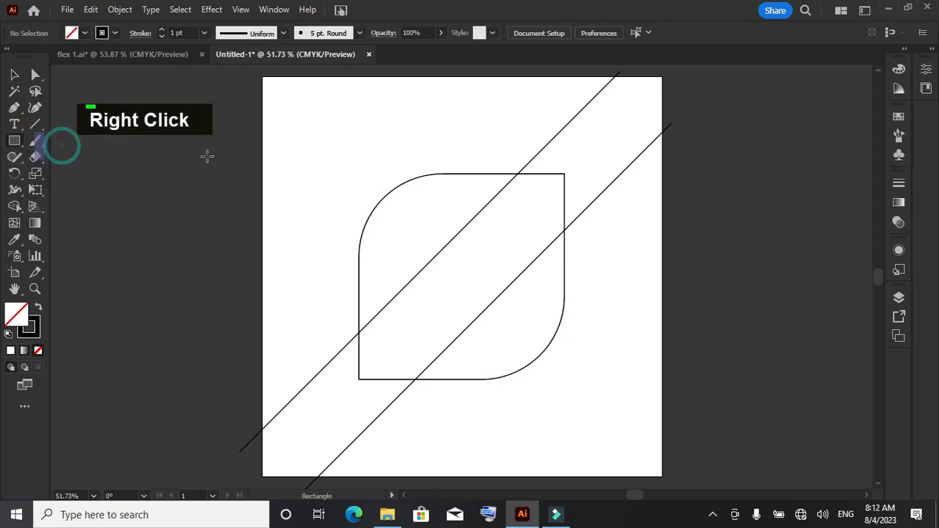
pyautogui.click(294, 158)
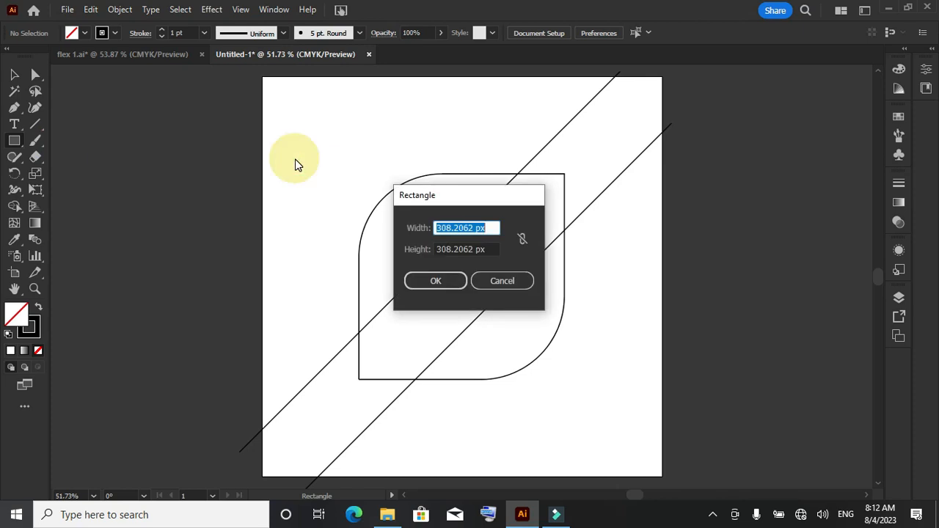
pyautogui.write('600')
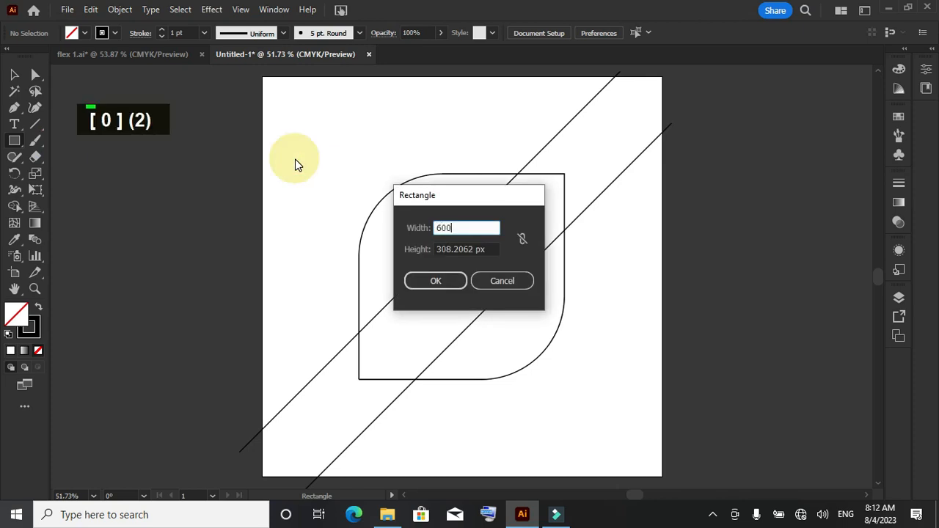
pyautogui.press('Tab')
pyautogui.write('6')
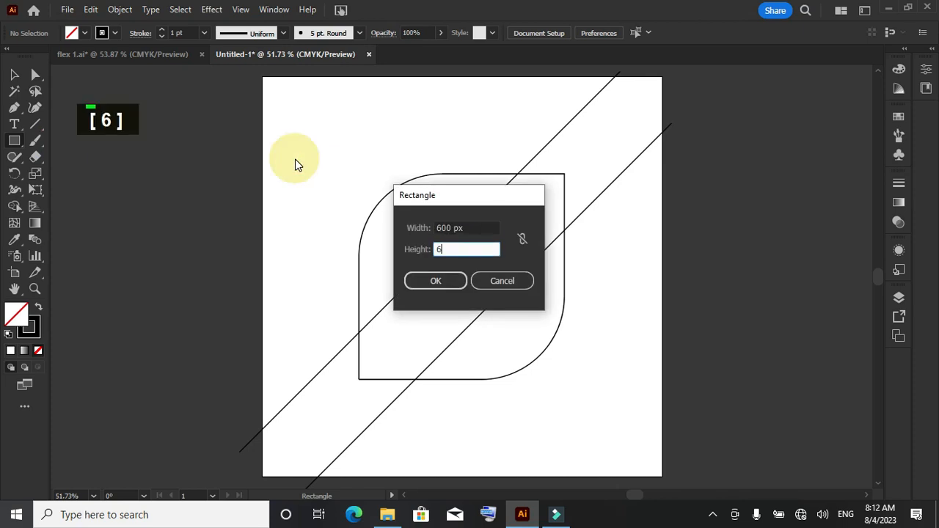
pyautogui.write('00')
pyautogui.press('Return')
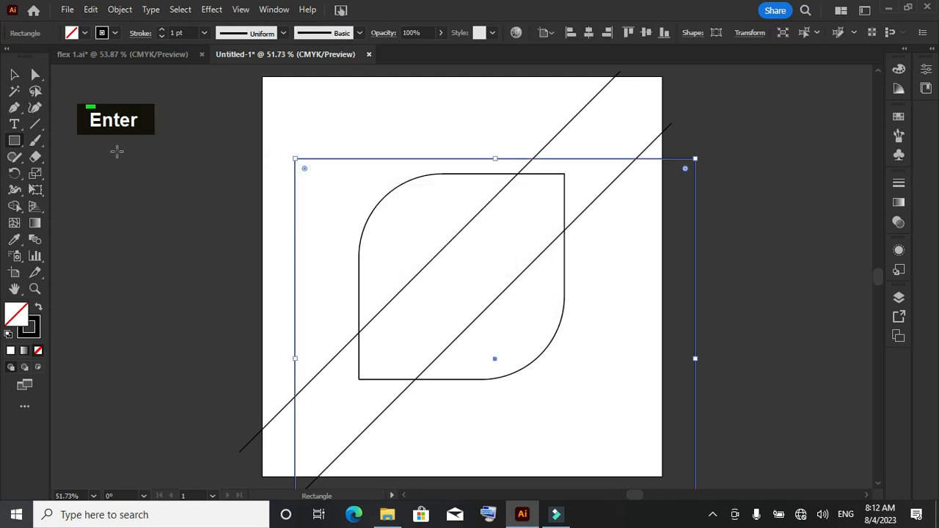
# Centre the 600 px rectangle horizontally and vertically on the artboard.
pyautogui.click(13, 74)
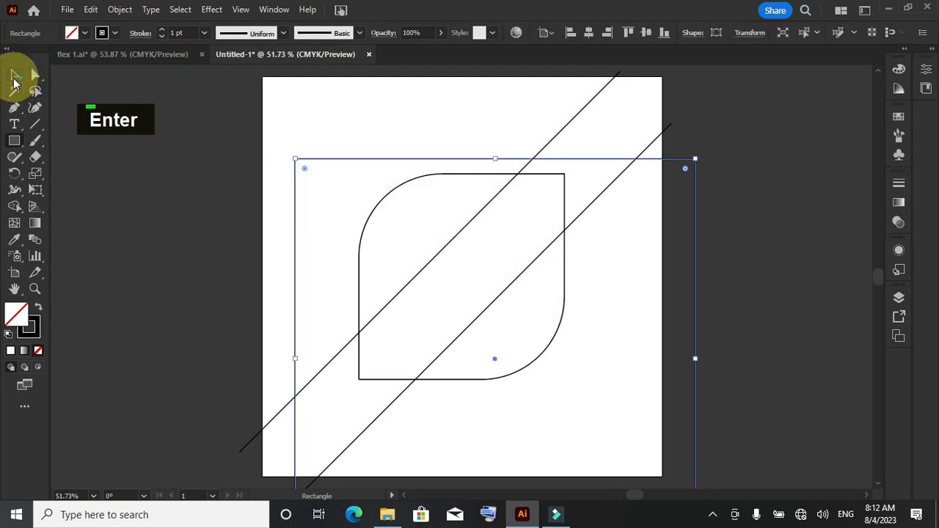
pyautogui.click(545, 41)
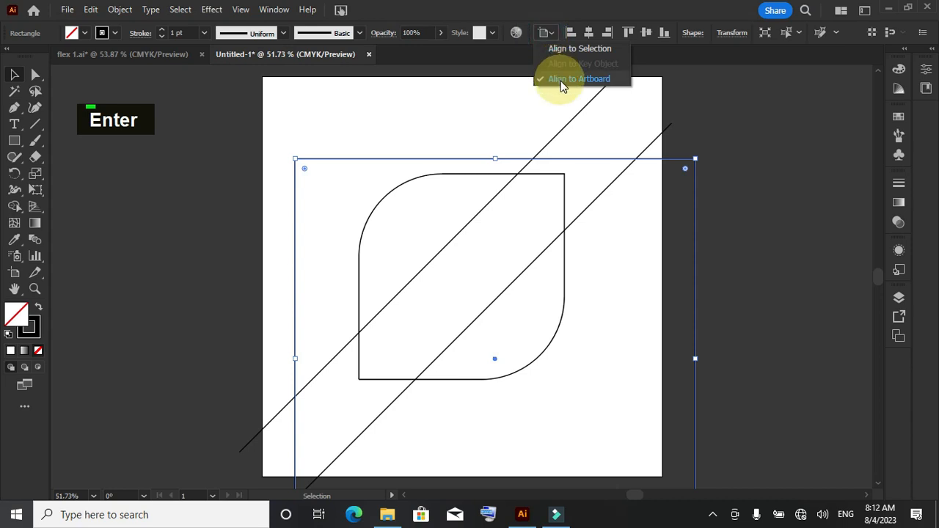
pyautogui.click(560, 81)
pyautogui.click(588, 33)
pyautogui.click(645, 32)
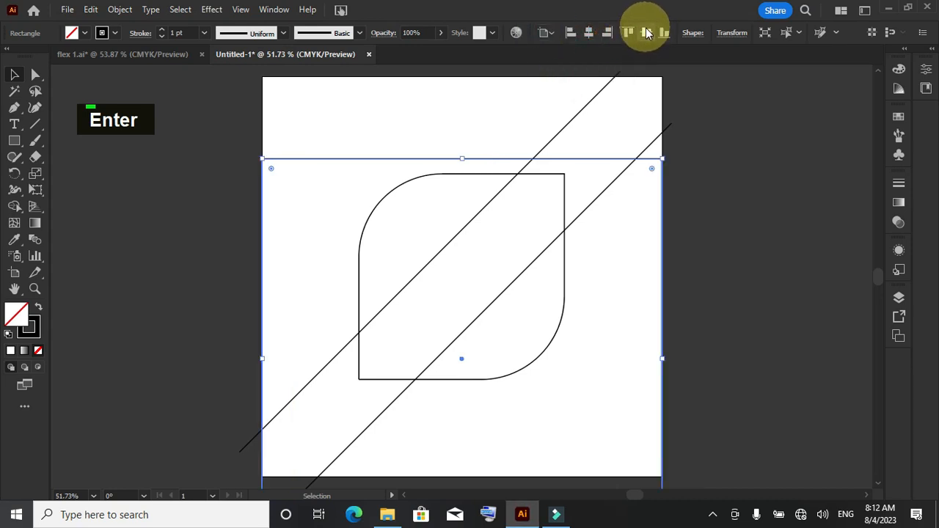
pyautogui.click(13, 75)
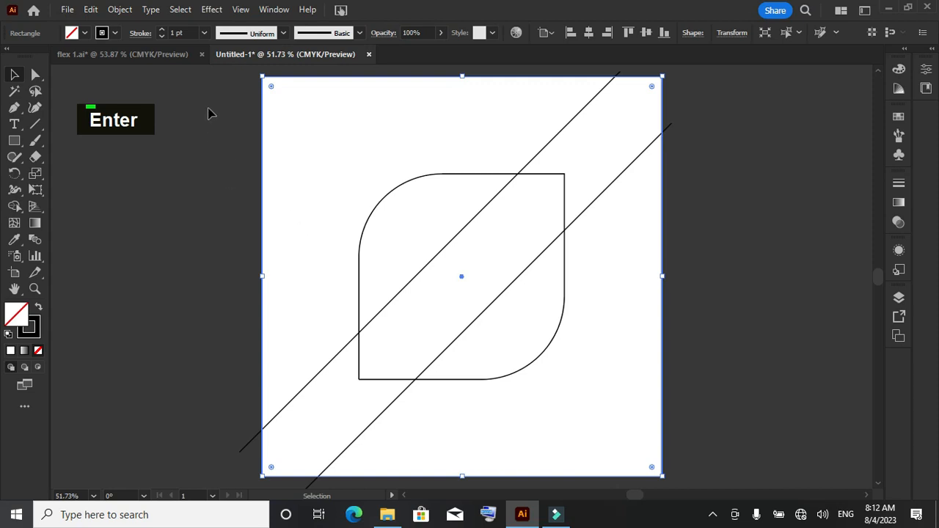
# Select all the artwork and use Shape Builder to fill the diagonal band's two sections outside the rounded square with cyan, and deselect.
pyautogui.moveTo(234, 107); pyautogui.dragTo(694, 378)
pyautogui.moveTo(719, 422); pyautogui.dragTo(710, 419)
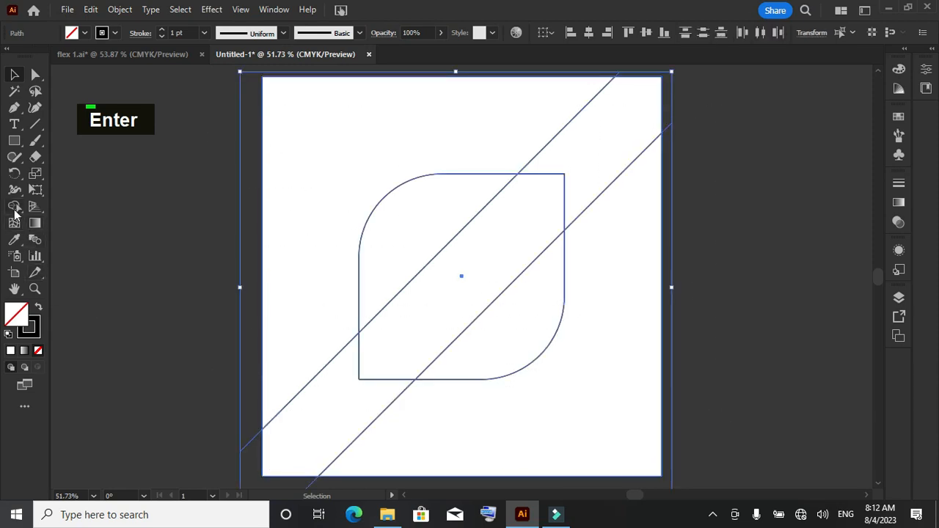
pyautogui.rightClick(14, 211)
pyautogui.click(70, 207)
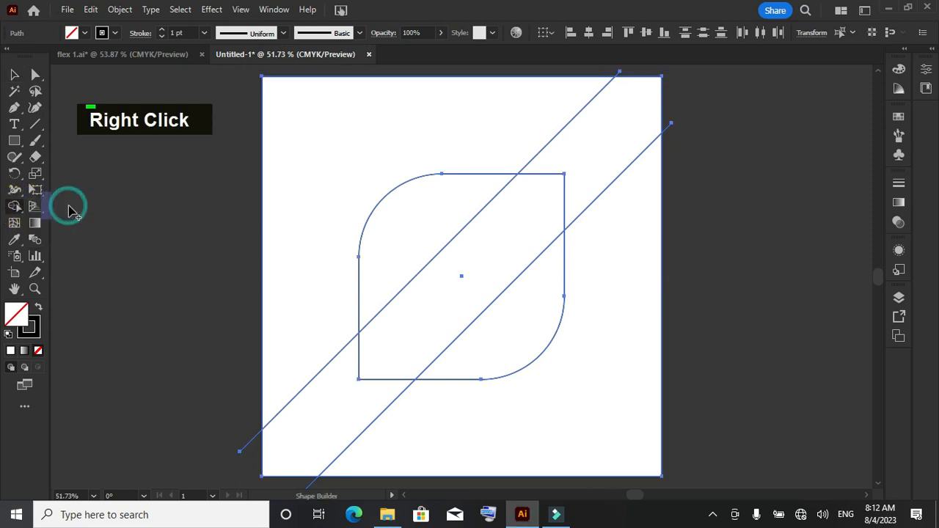
pyautogui.click(901, 120)
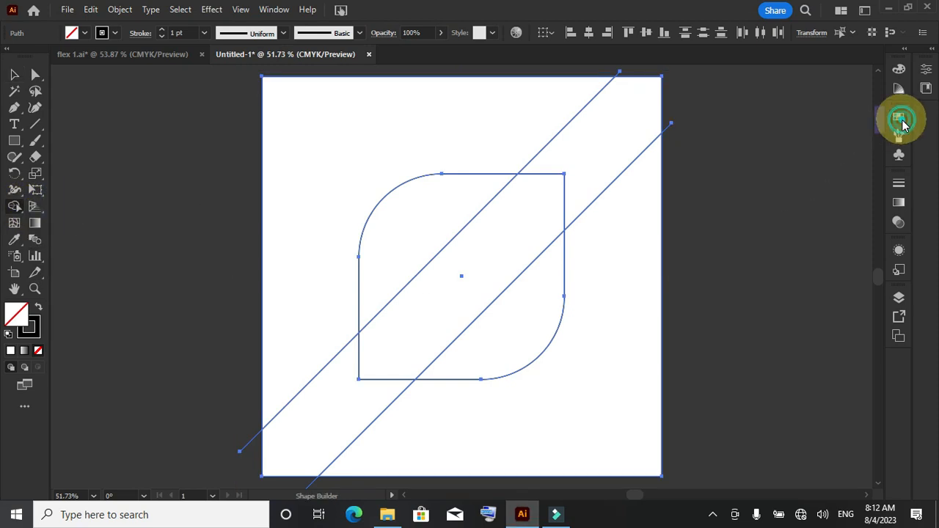
pyautogui.click(806, 152)
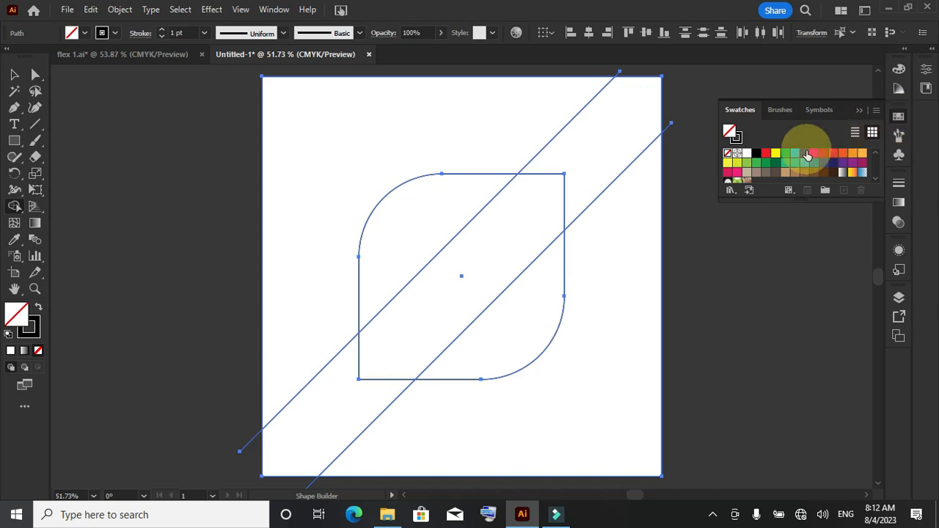
pyautogui.click(794, 153)
pyautogui.click(588, 137)
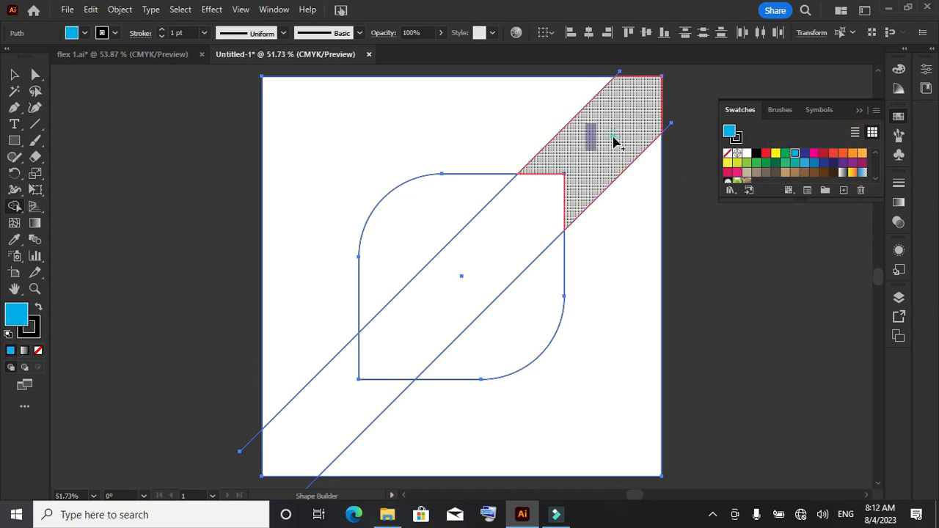
pyautogui.click(355, 398)
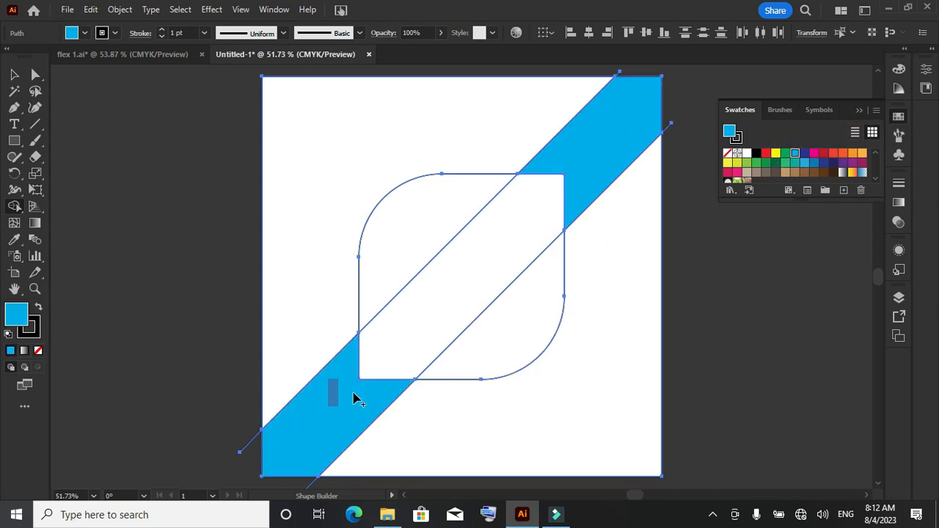
pyautogui.click(16, 76)
pyautogui.click(175, 337)
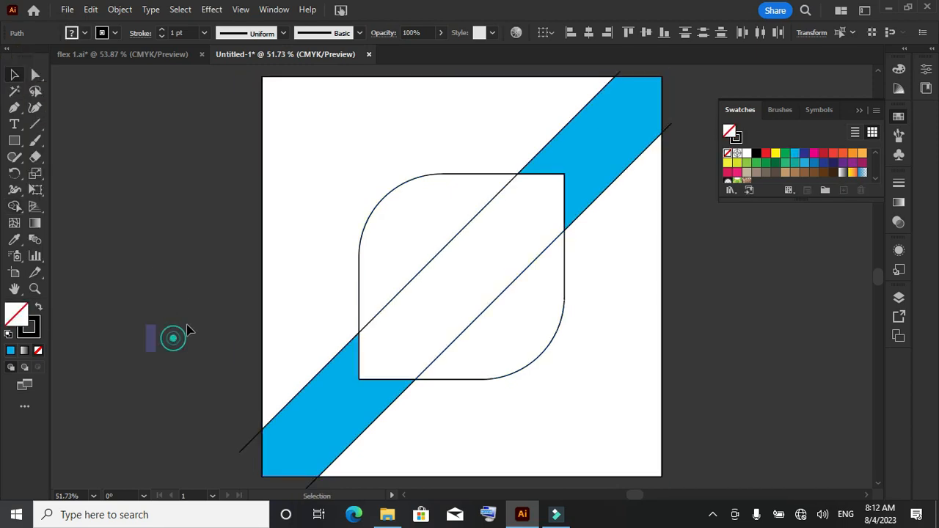
# Copy the rounded square, paste it in front and scale the copy proportionally about its centre to be slightly smaller.
pyautogui.click(545, 331)
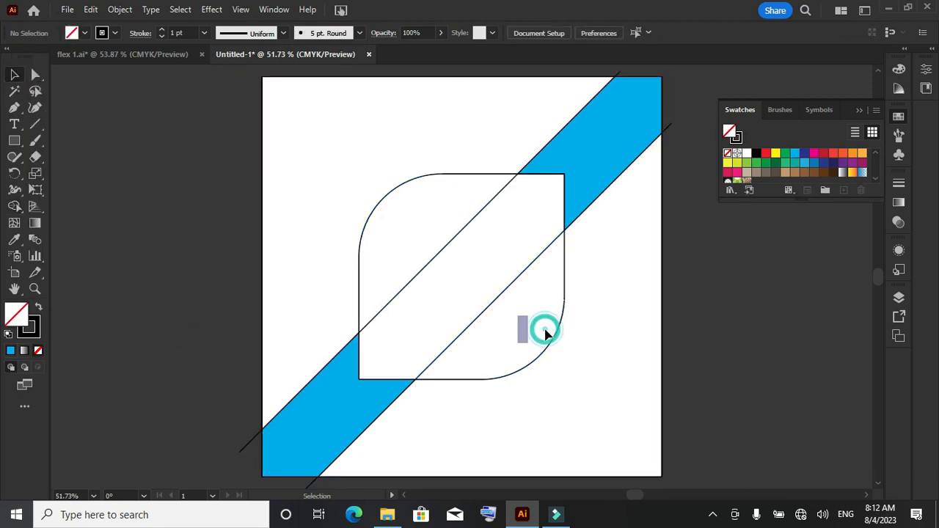
pyautogui.click(564, 290)
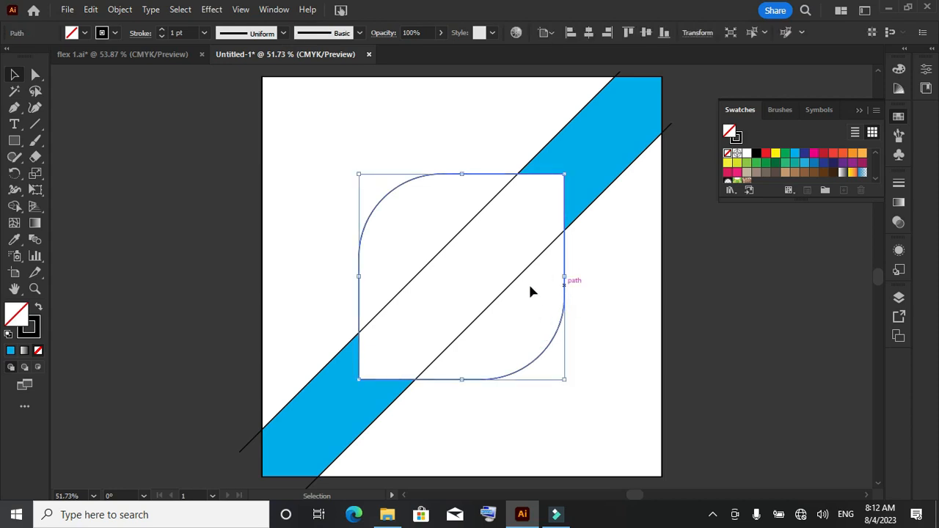
pyautogui.click(91, 9)
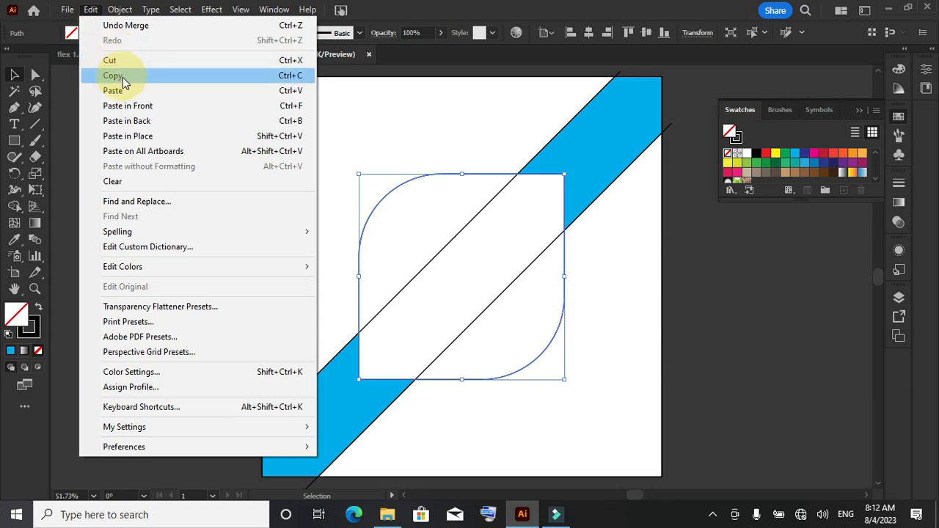
pyautogui.click(118, 76)
pyautogui.click(92, 13)
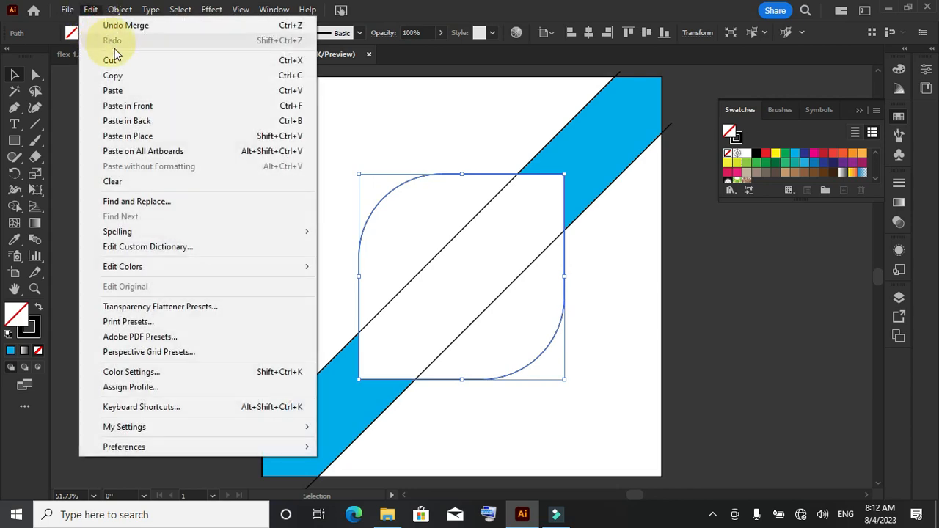
pyautogui.click(142, 109)
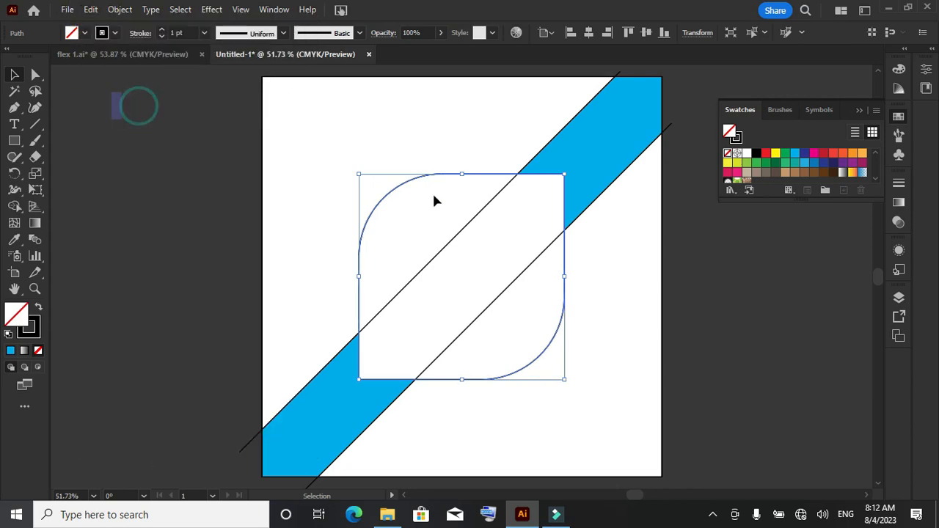
pyautogui.press('shift')
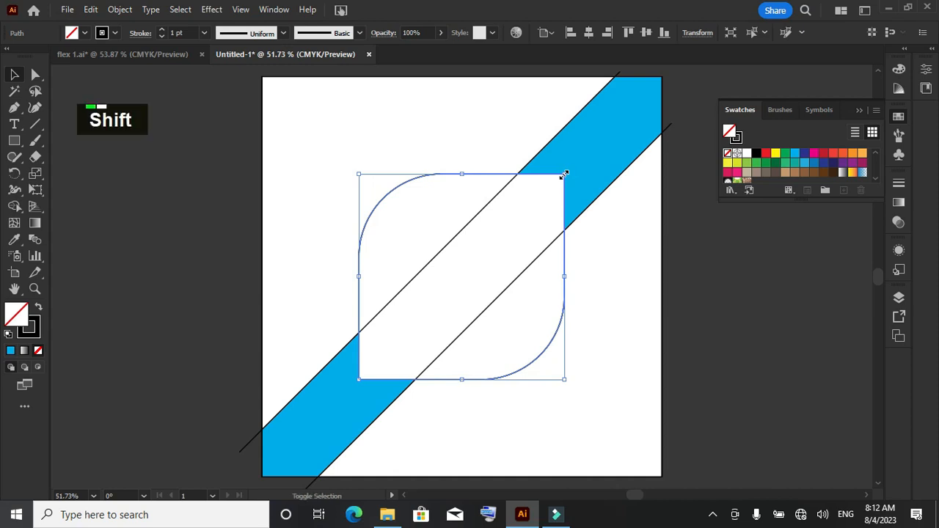
pyautogui.moveTo(564, 174); pyautogui.dragTo(558, 182)
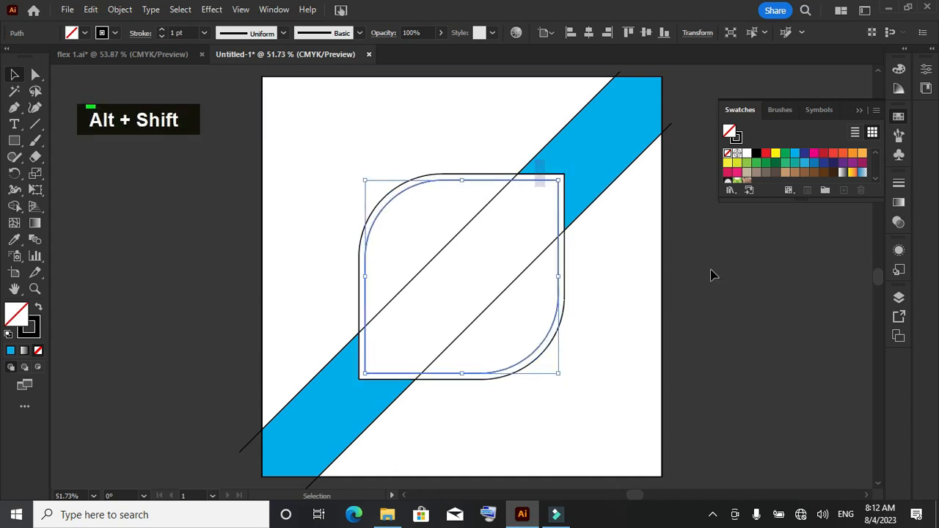
# Fill the outer rounded square with white and the smaller inner one with cyan, and deselect.
pyautogui.click(764, 284)
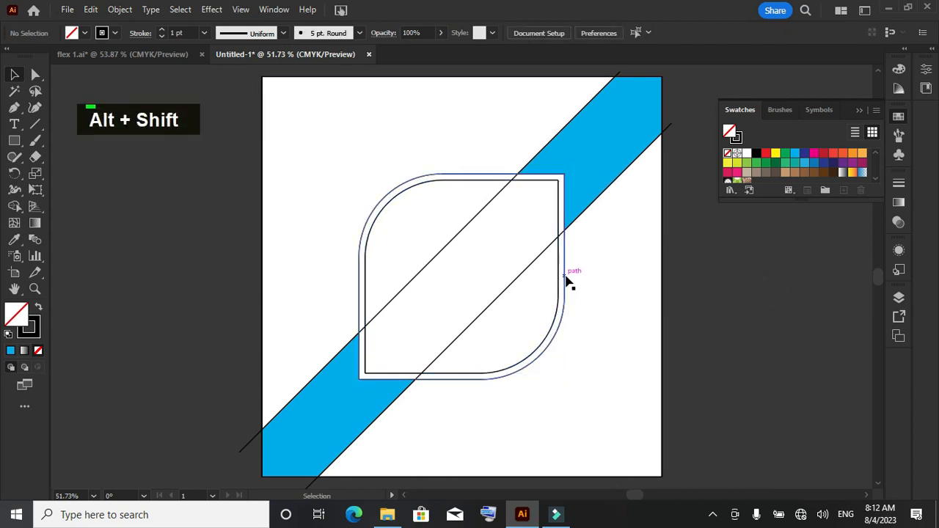
pyautogui.click(566, 277)
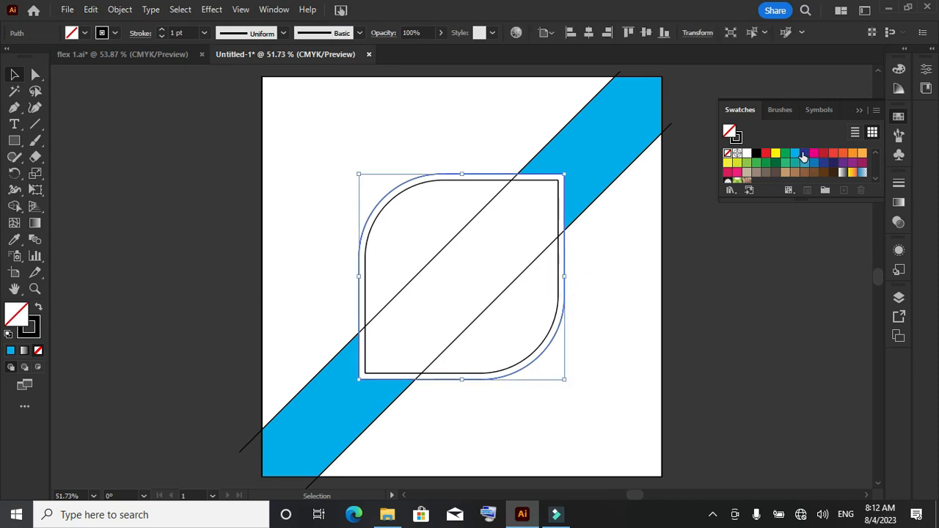
pyautogui.click(745, 159)
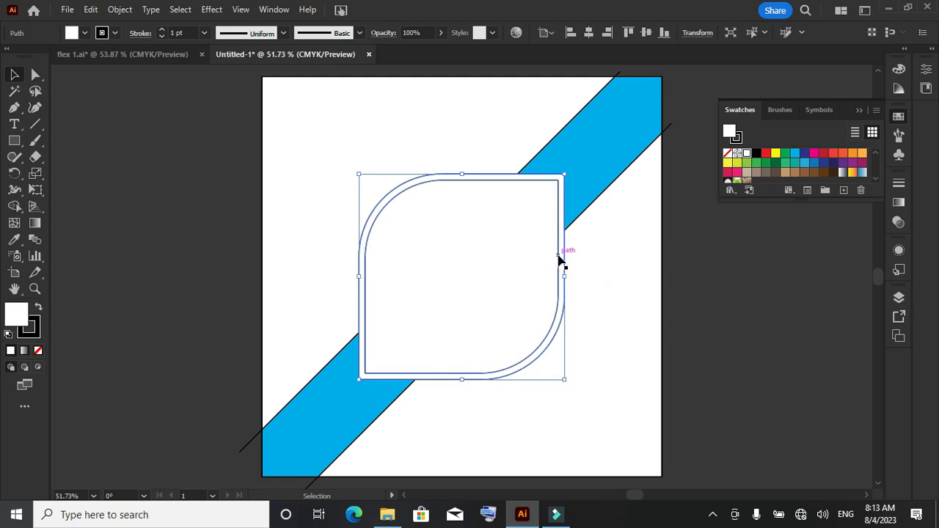
pyautogui.click(559, 259)
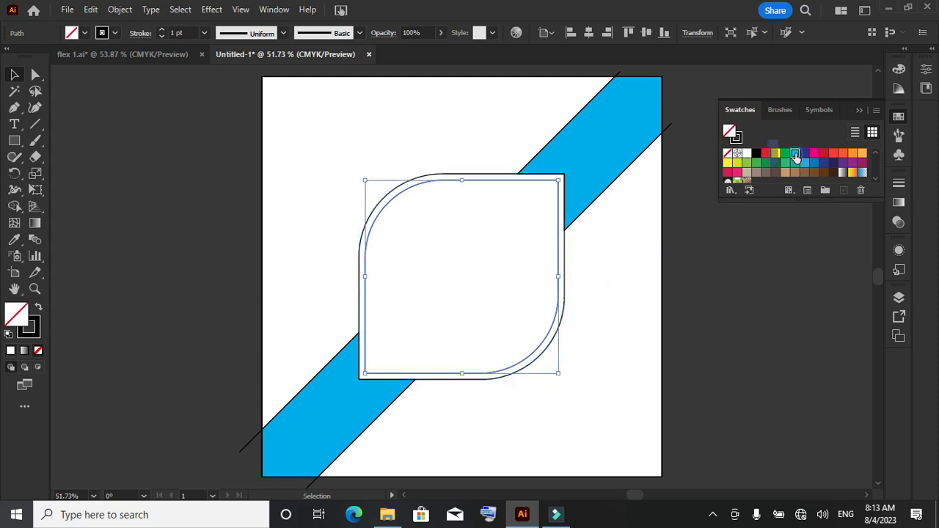
pyautogui.click(795, 157)
pyautogui.click(731, 264)
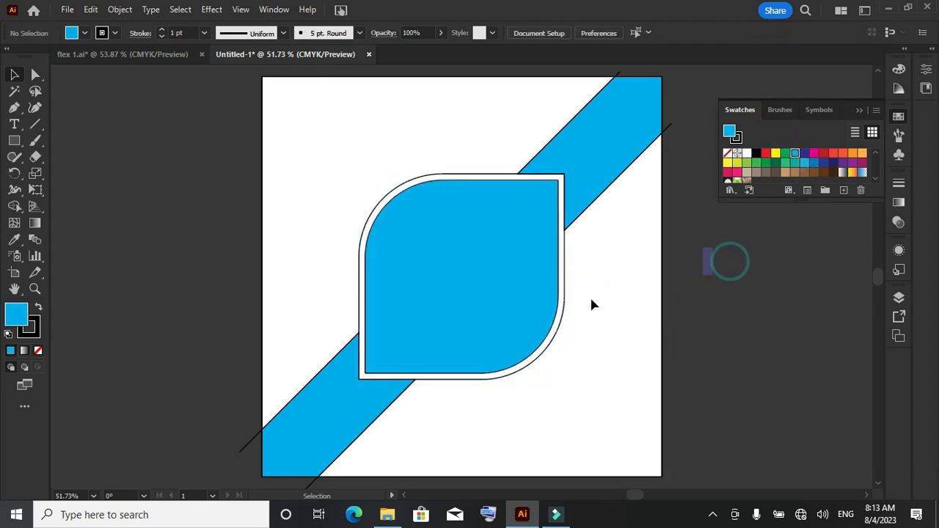
# Remove the stroke from both the white and the cyan rounded squares, and deselect them.
pyautogui.click(564, 268)
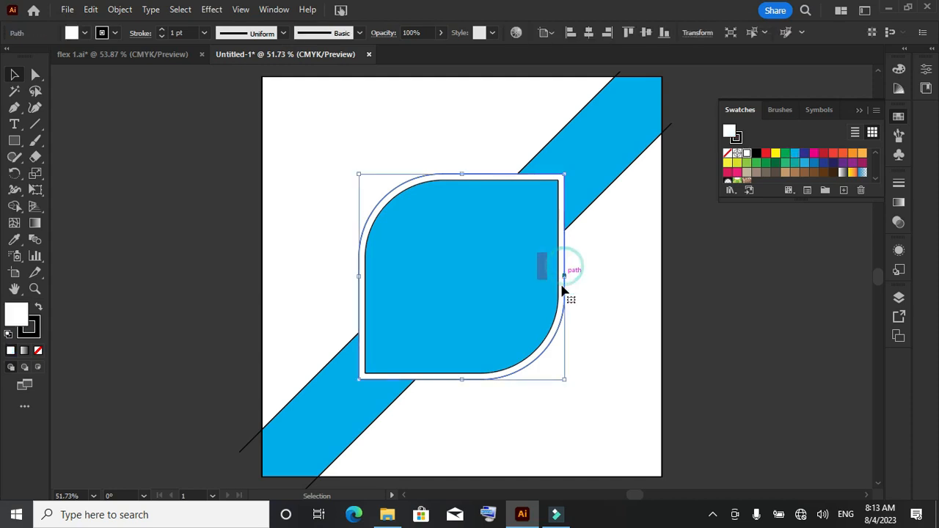
pyautogui.keyDown('shift'); pyautogui.click(551, 334); pyautogui.keyUp('shift')
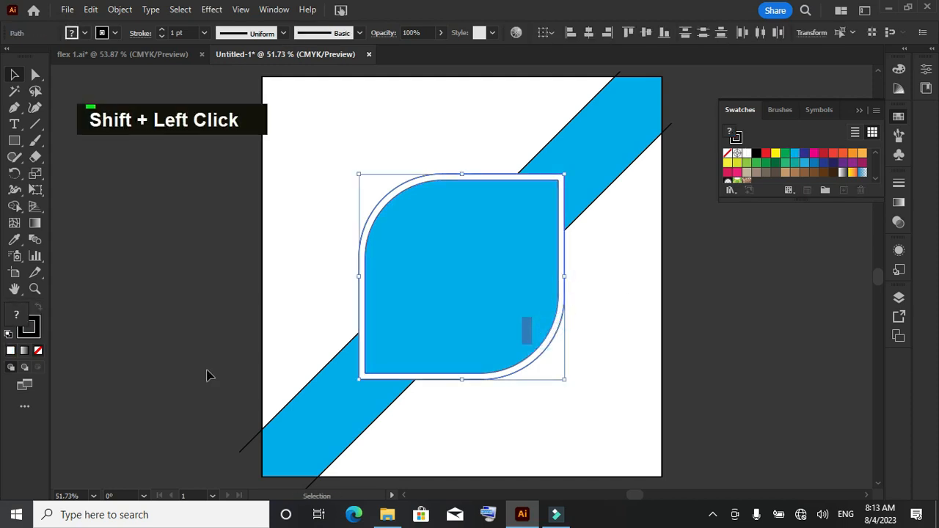
pyautogui.click(37, 350)
pyautogui.click(144, 314)
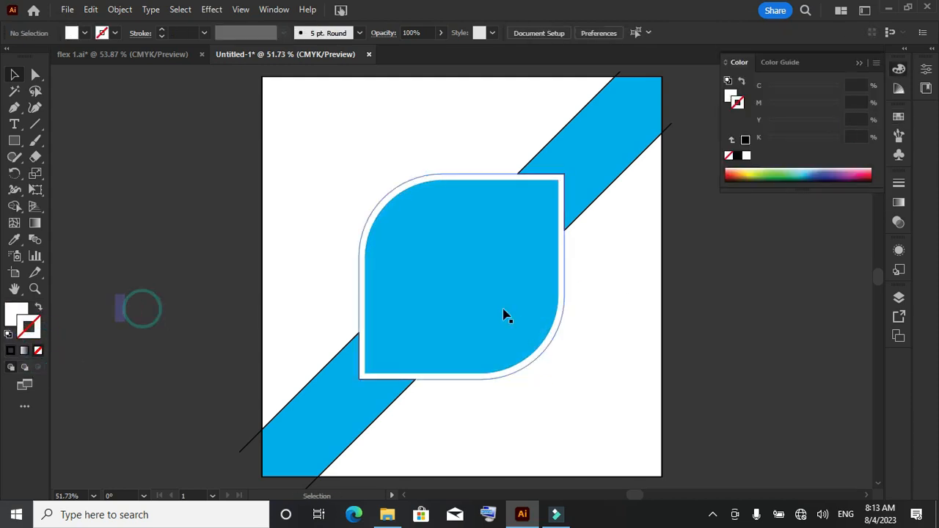
# Remove the stroke from the two cyan diagonal band sections, and deselect them.
pyautogui.click(594, 172)
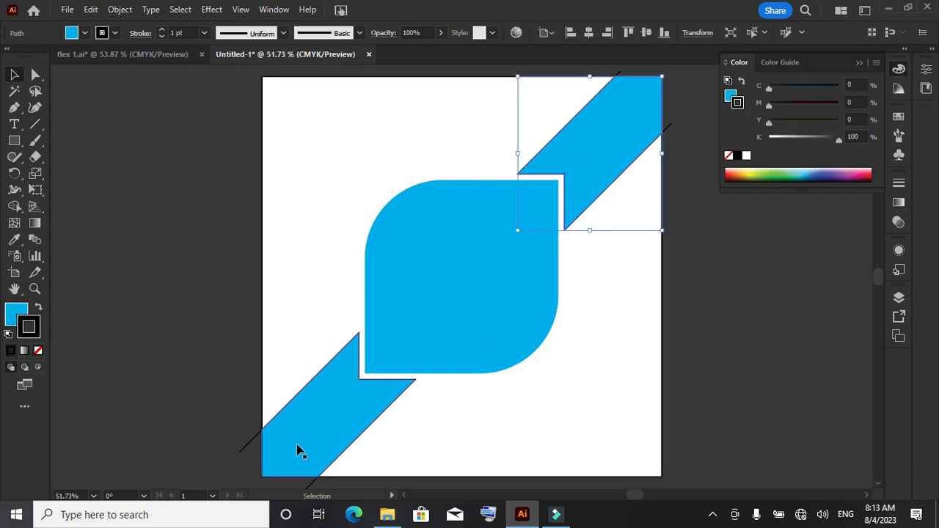
pyautogui.keyDown('shift'); pyautogui.click(302, 442); pyautogui.keyUp('shift')
pyautogui.click(38, 350)
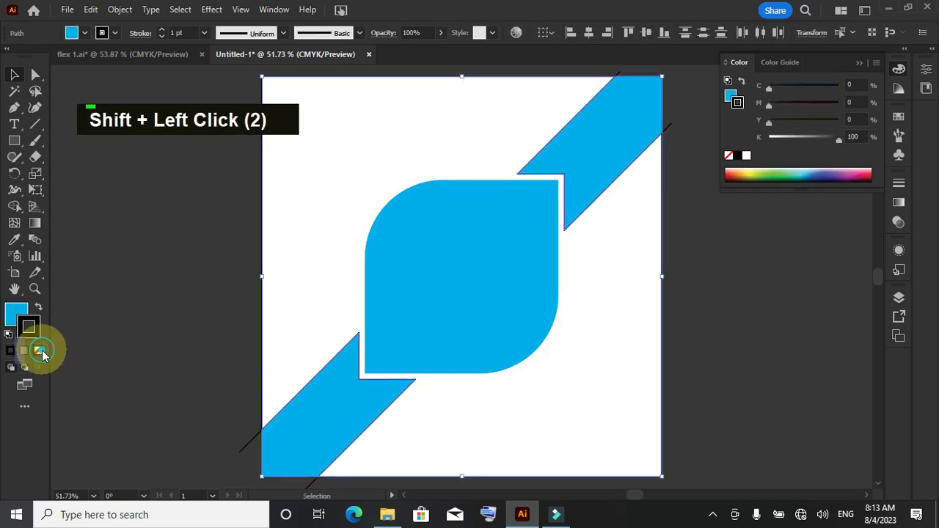
pyautogui.click(165, 378)
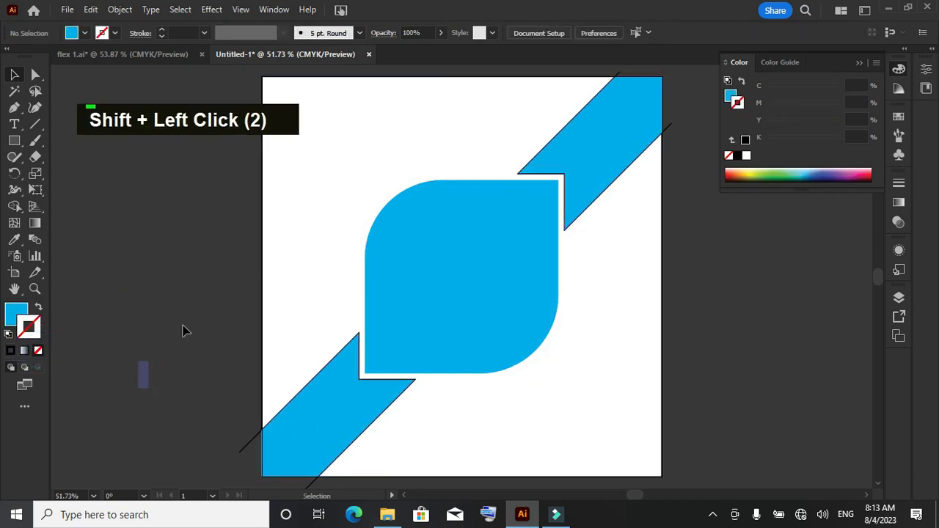
# Remove the stroke from the unfilled artboard-sized background path, deselect it and put the colour settings away.
pyautogui.click(369, 383)
pyautogui.click(43, 352)
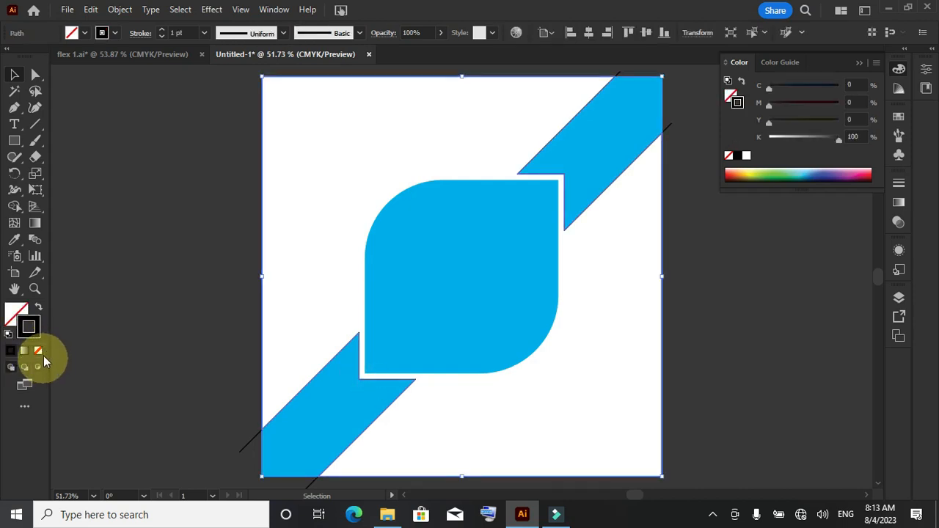
pyautogui.click(38, 351)
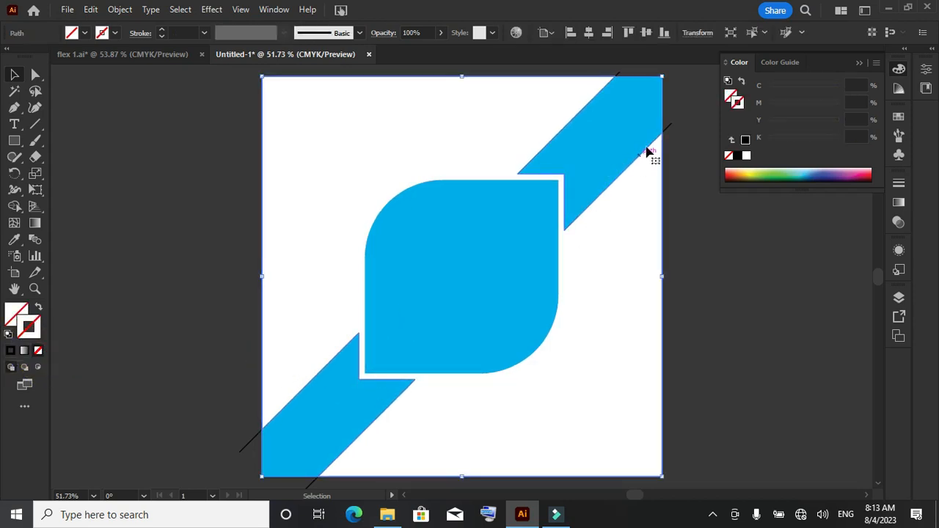
pyautogui.click(709, 239)
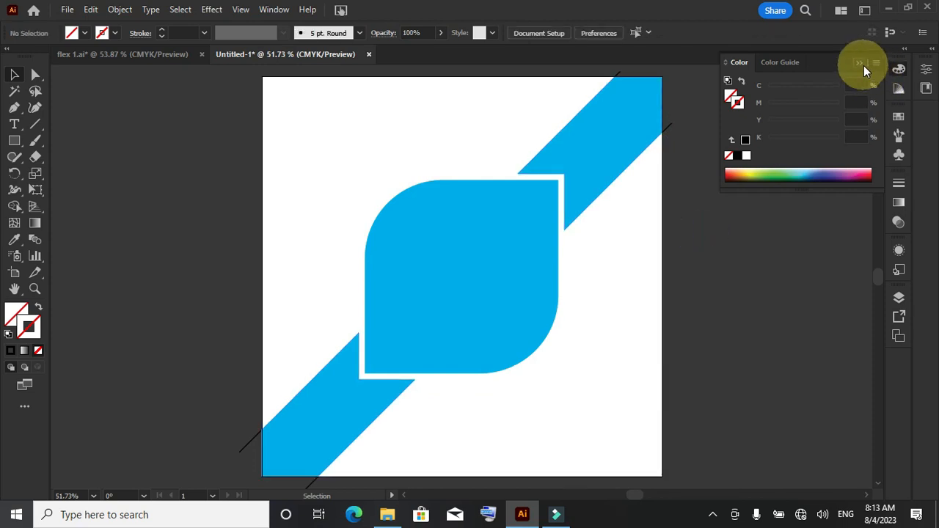
pyautogui.click(860, 64)
# Delete the four leftover diagonal line ends sticking out beyond the artboard's edges.
pyautogui.moveTo(658, 148); pyautogui.dragTo(667, 144)
pyautogui.press('Delete')
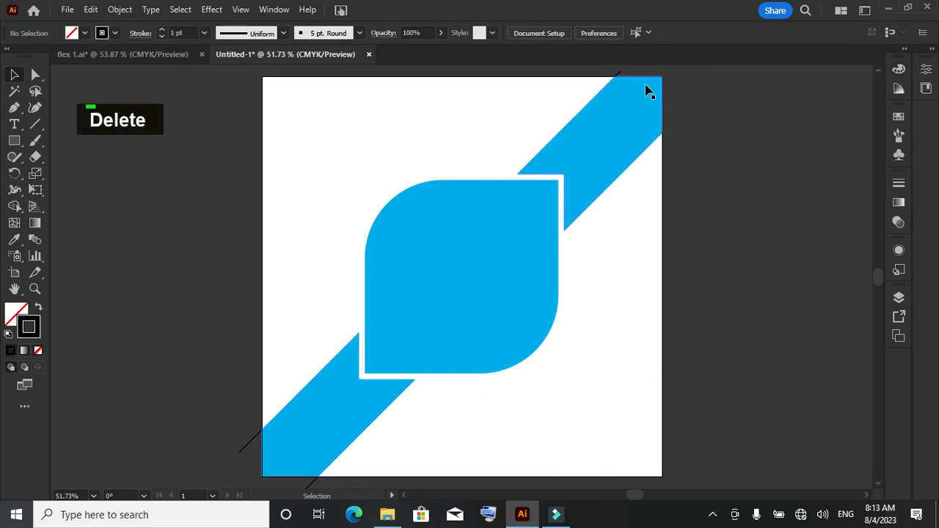
pyautogui.click(621, 74)
pyautogui.press('Delete')
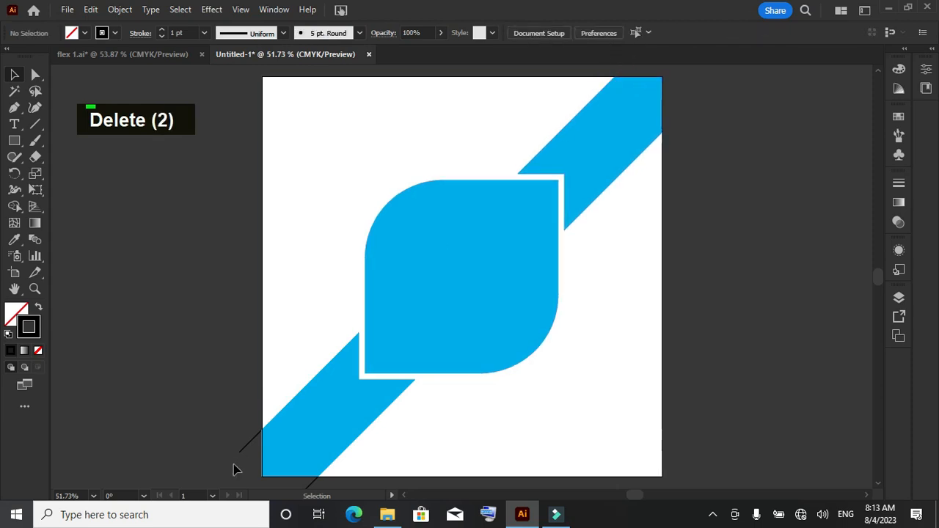
pyautogui.moveTo(228, 431); pyautogui.dragTo(249, 474)
pyautogui.press('Delete')
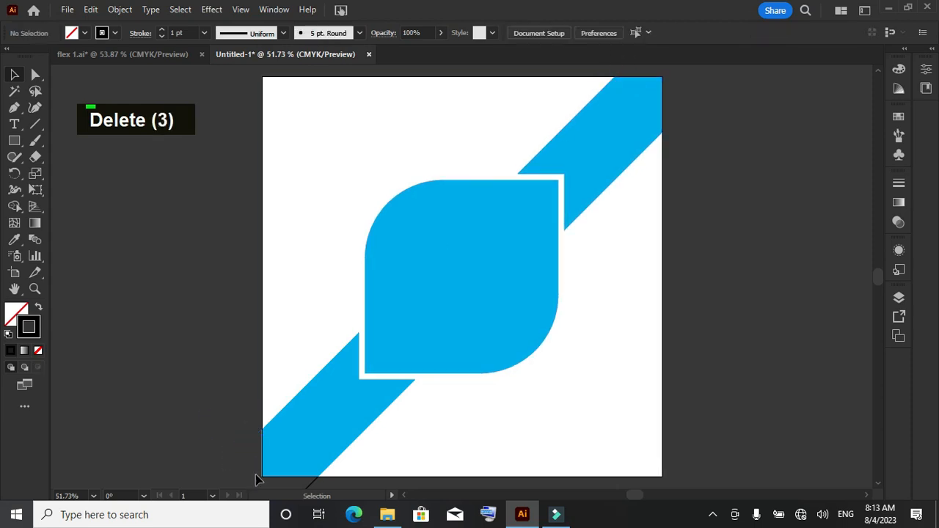
pyautogui.click(313, 485)
pyautogui.press('Delete')
# Select both the cyan and the white rounded squares and start a Drop Shadow effect on them.
pyautogui.click(407, 263)
pyautogui.press('shift')
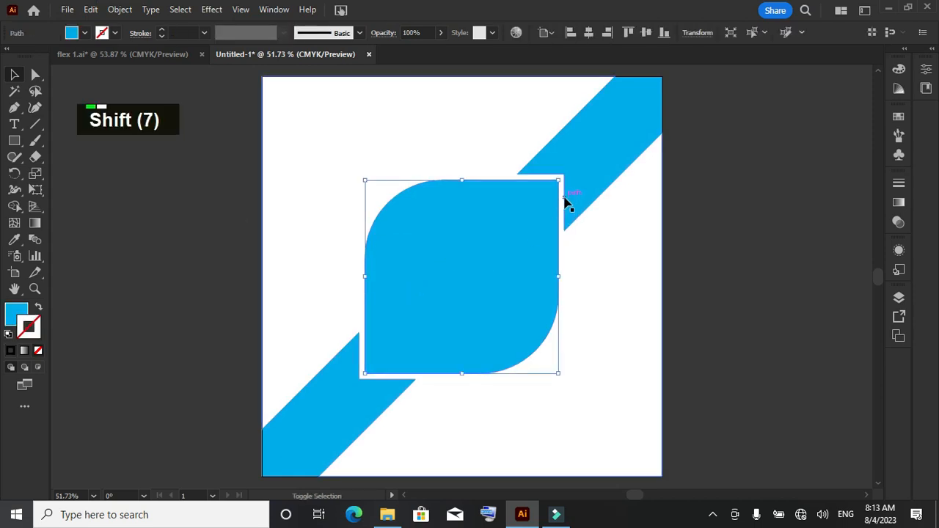
pyautogui.keyDown('shift'); pyautogui.click(564, 248); pyautogui.keyUp('shift')
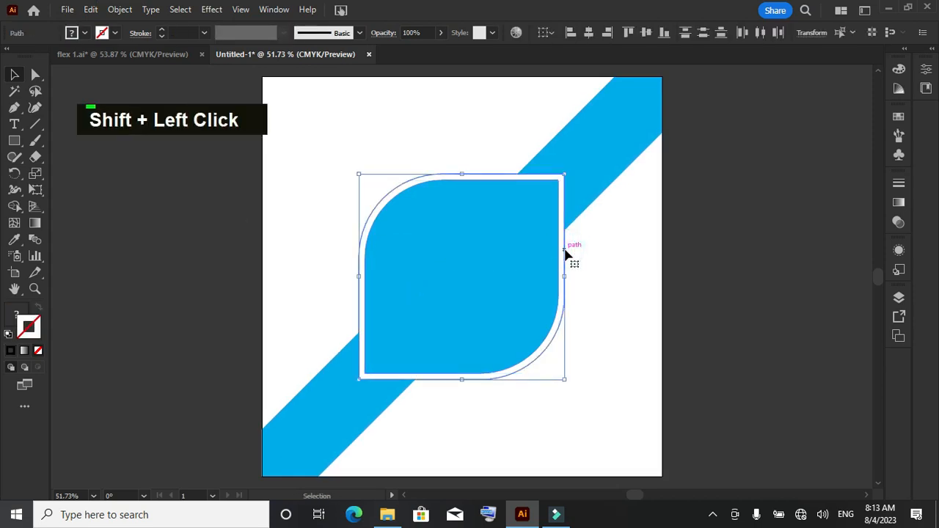
pyautogui.click(212, 10)
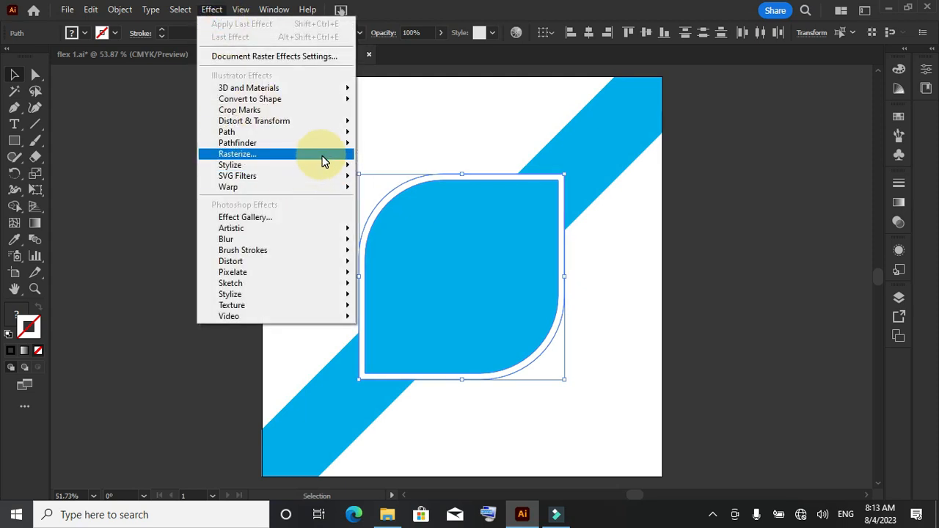
pyautogui.moveTo(339, 166)
pyautogui.click(394, 169)
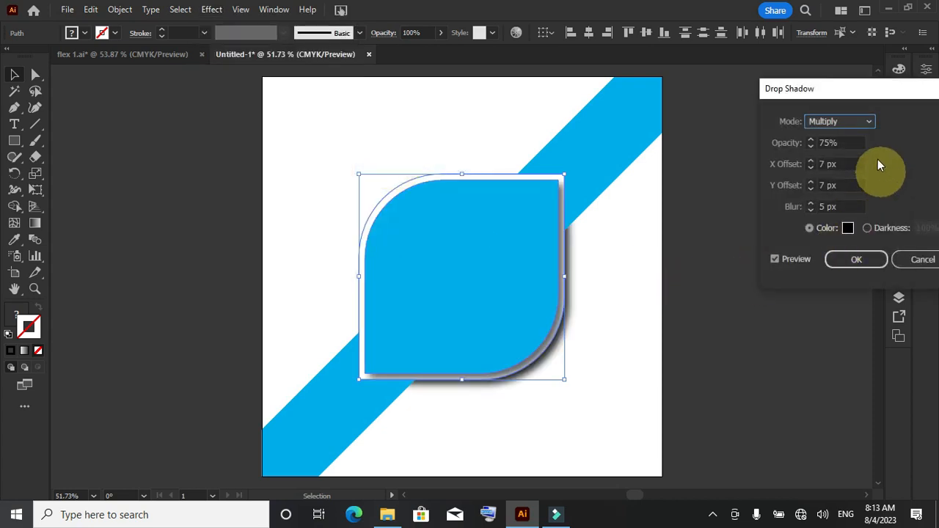
# Set the drop shadow's X offset to -4 px.
pyautogui.click(851, 165)
pyautogui.scroll(-2, 855, 166)
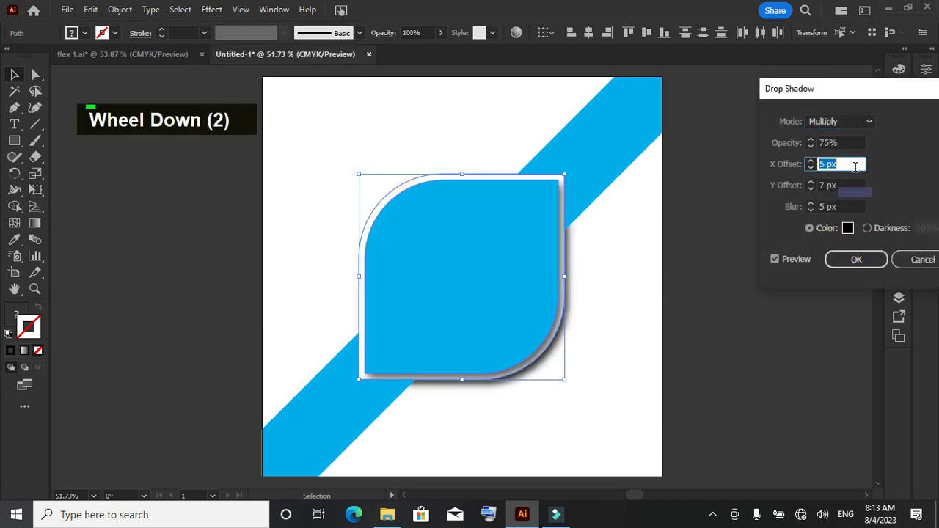
pyautogui.scroll(-6, 854, 166)
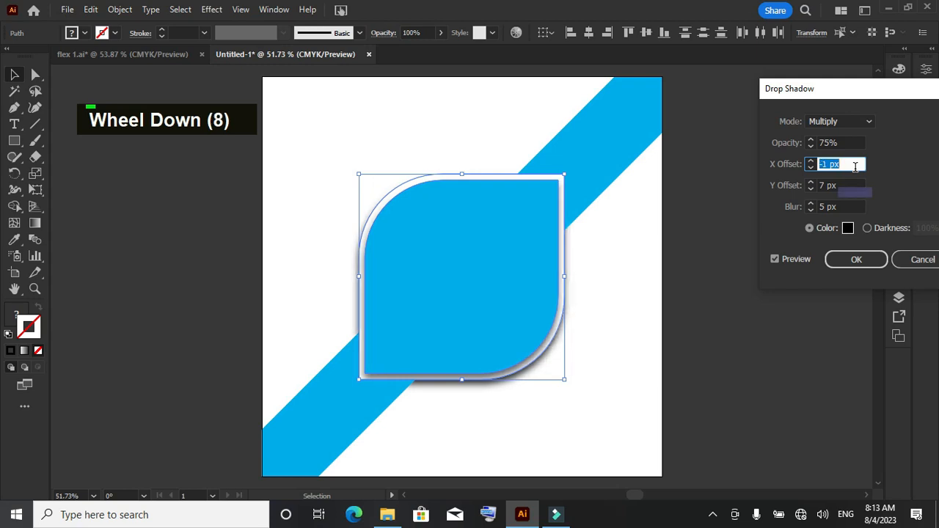
pyautogui.scroll(-3, 854, 167)
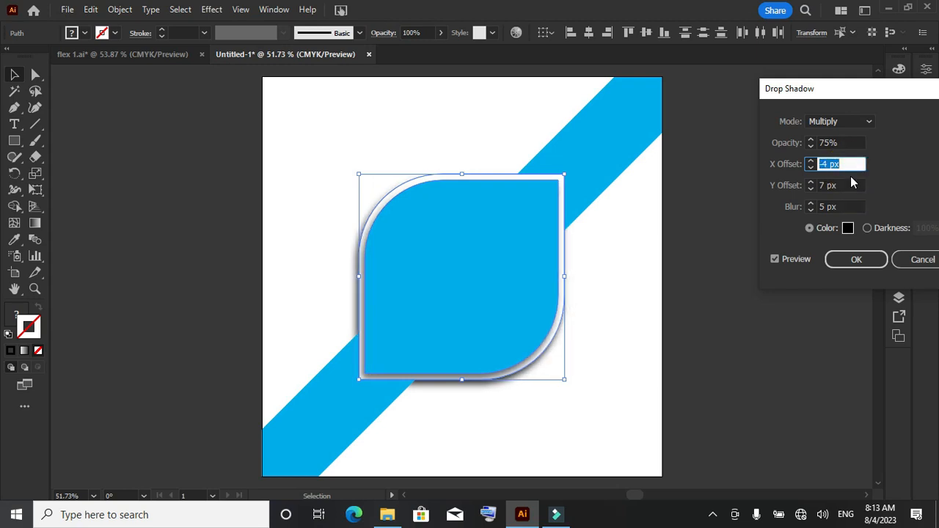
# Set the drop shadow's Y and X offsets to 0 px, apply the effect and deselect the squares.
pyautogui.click(848, 189)
pyautogui.scroll(-5, 848, 187)
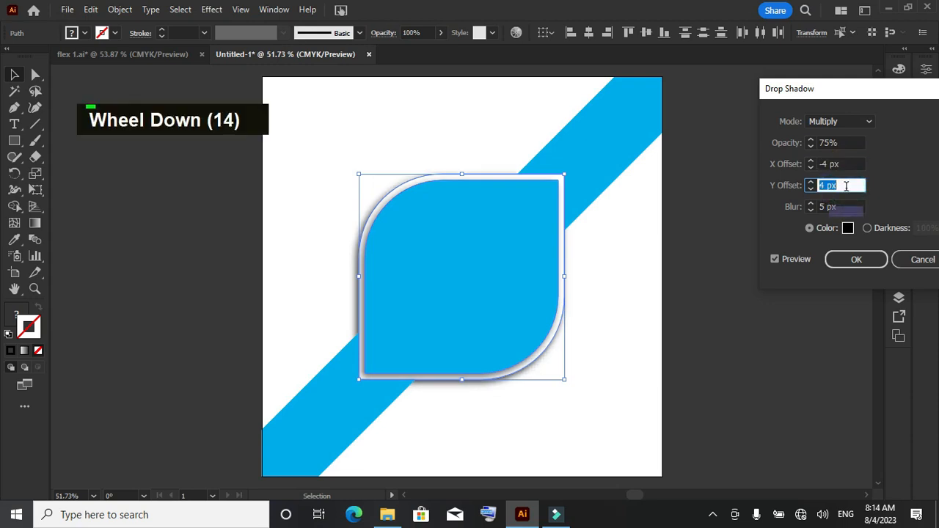
pyautogui.scroll(-2, 845, 186)
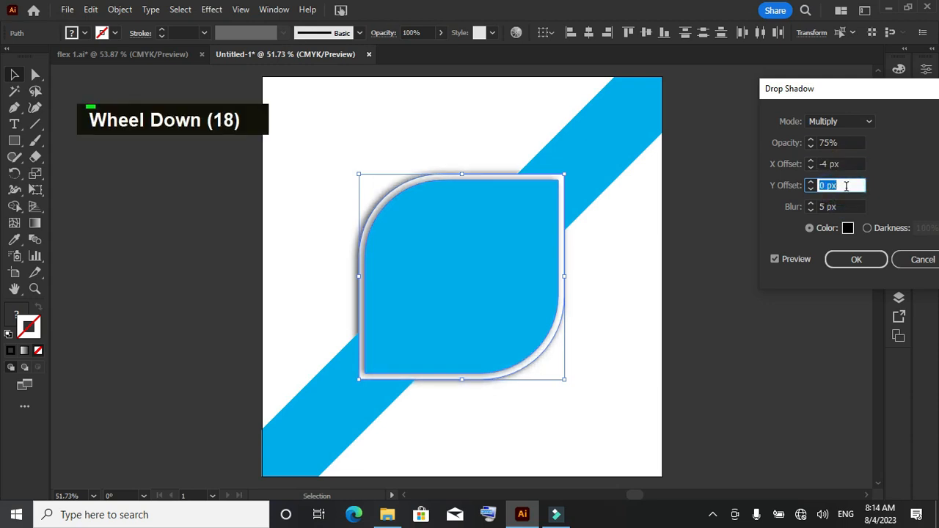
pyautogui.click(845, 163)
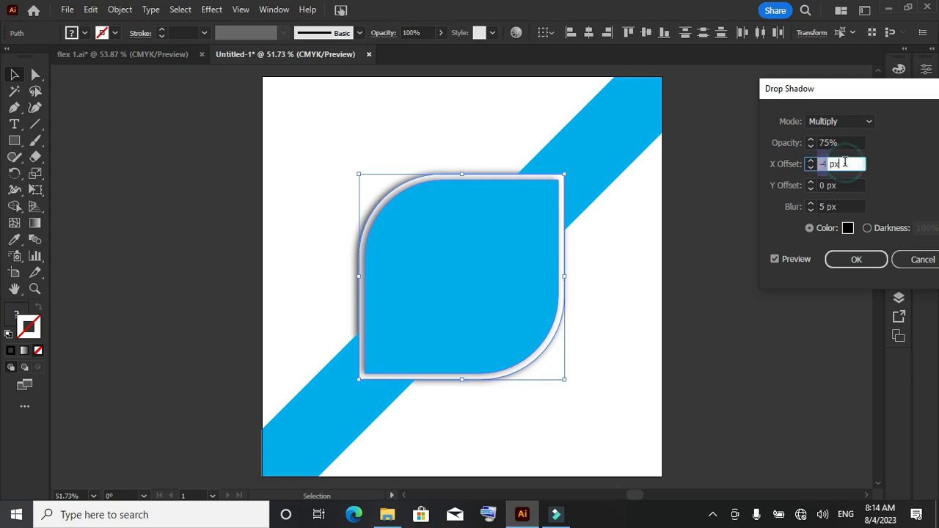
pyautogui.scroll(2, 845, 163)
pyautogui.scroll(2, 845, 163)
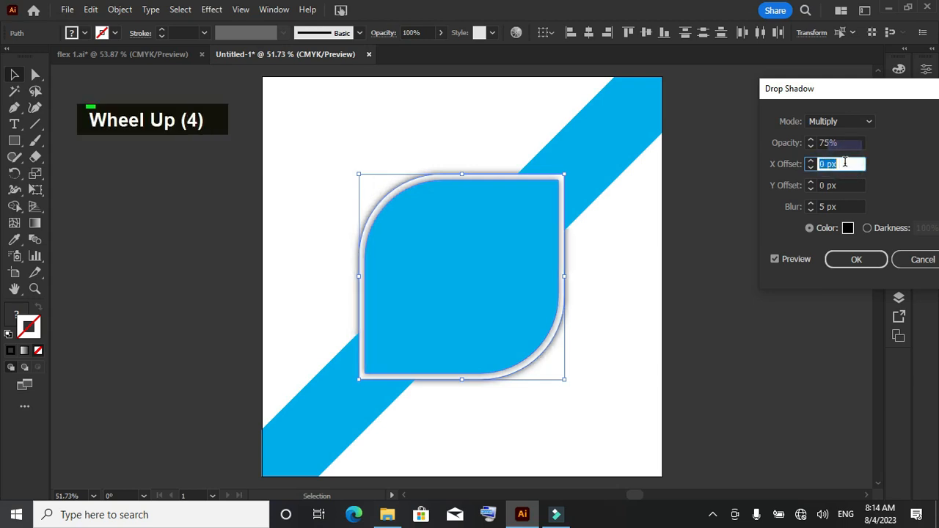
pyautogui.click(850, 259)
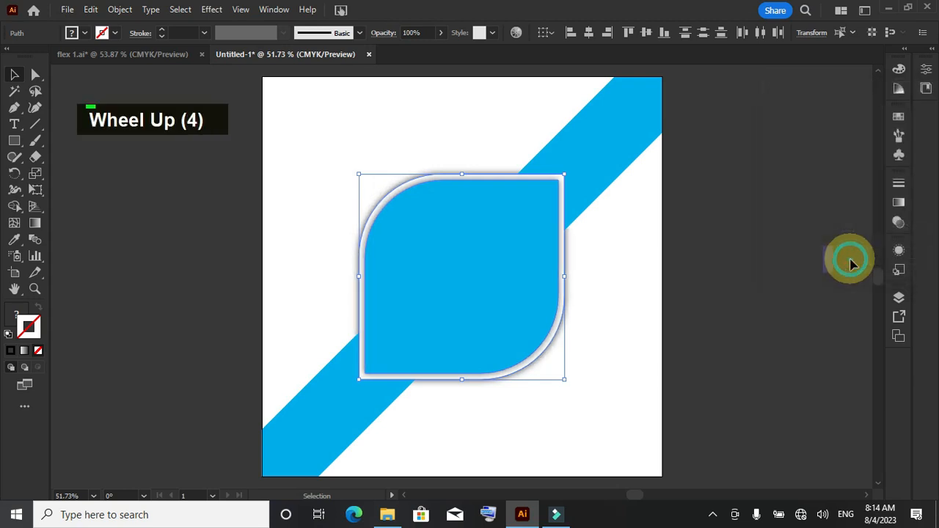
pyautogui.click(758, 289)
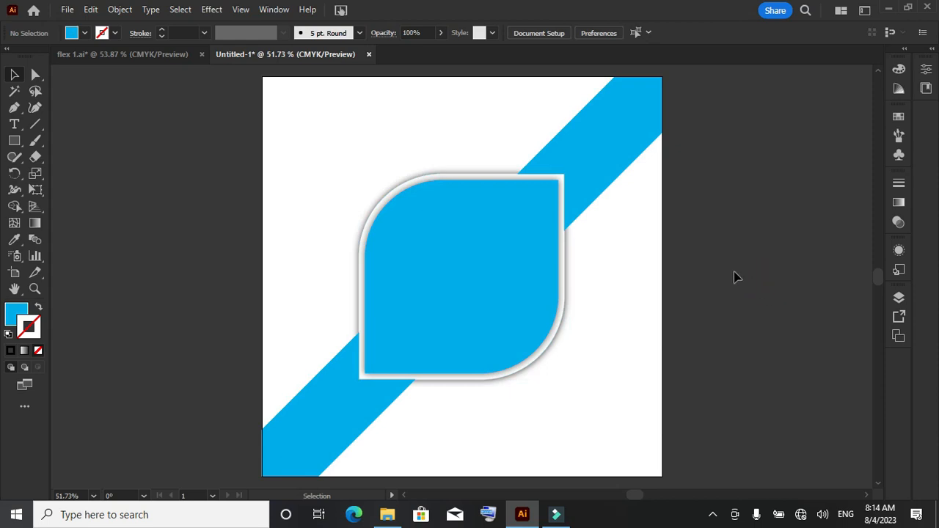
# Bring the "Unlimited SALE" text from flex 1.ai into the upper-left corner of the Untitled-1 artboard and deselect it.
pyautogui.click(138, 57)
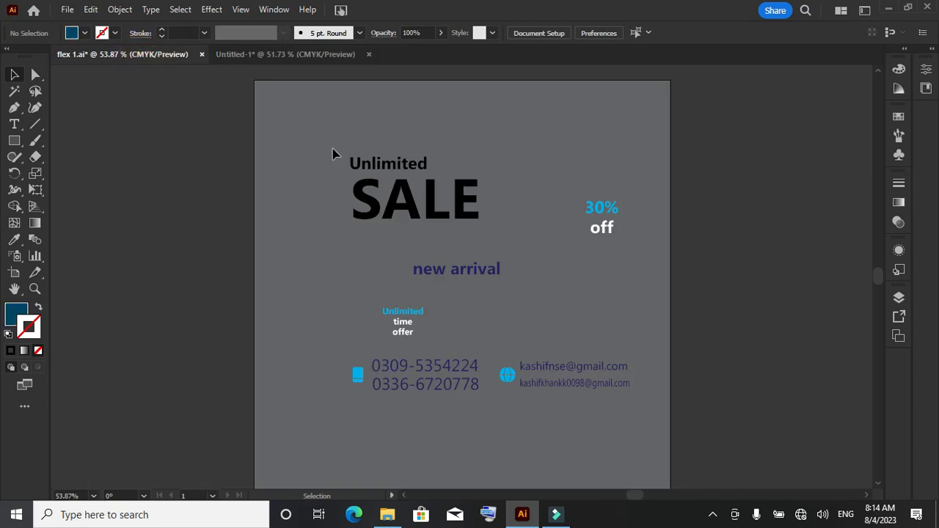
pyautogui.click(418, 213)
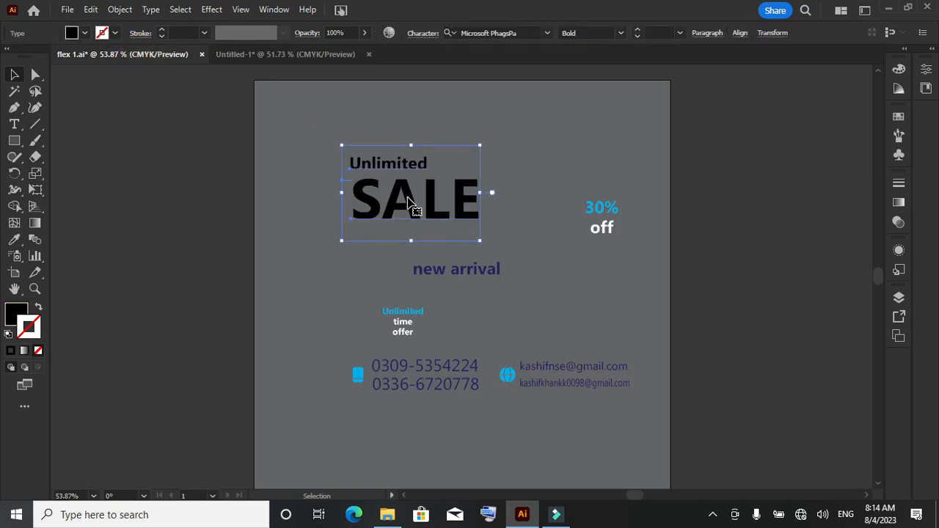
pyautogui.moveTo(411, 205); pyautogui.dragTo(345, 137)
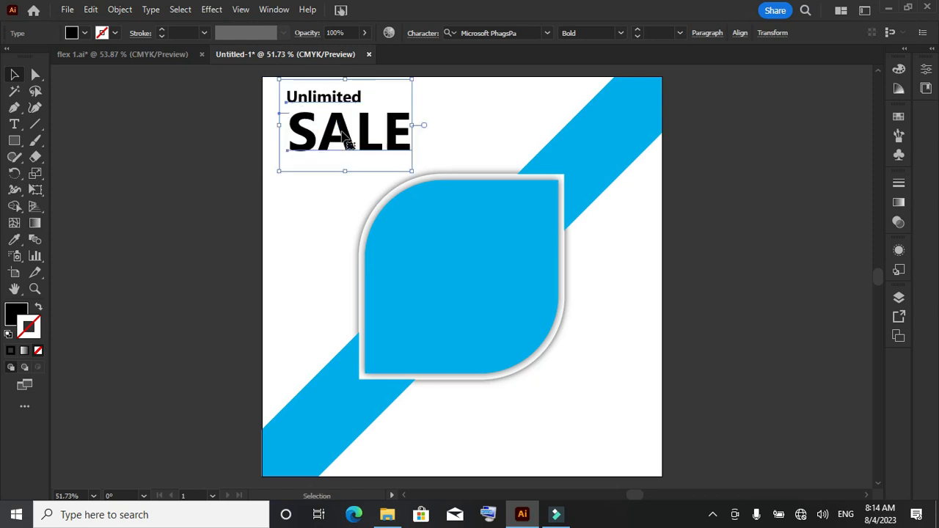
pyautogui.click(117, 183)
# Recolour the word "SALE" with the cyan sampled from the rounded square using the Eyedropper, and deselect it.
pyautogui.click(339, 141)
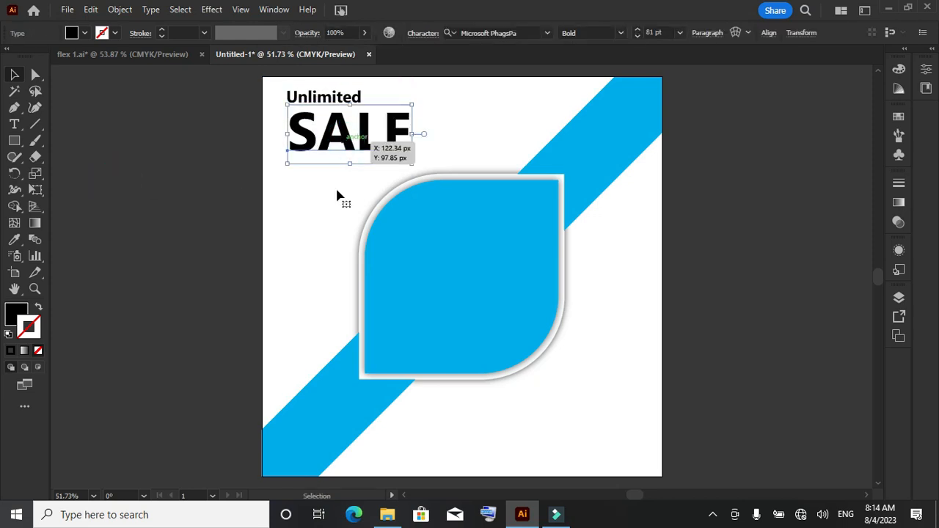
pyautogui.click(14, 239)
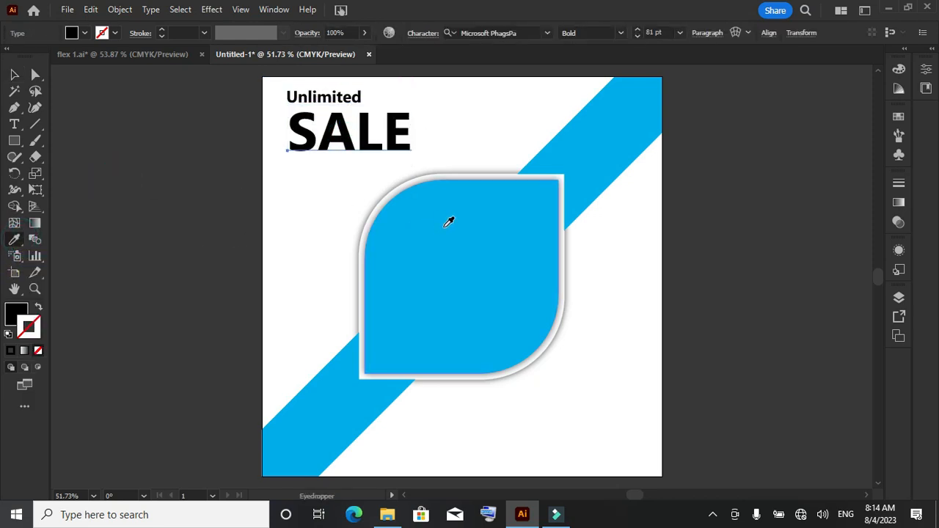
pyautogui.click(449, 221)
pyautogui.click(17, 72)
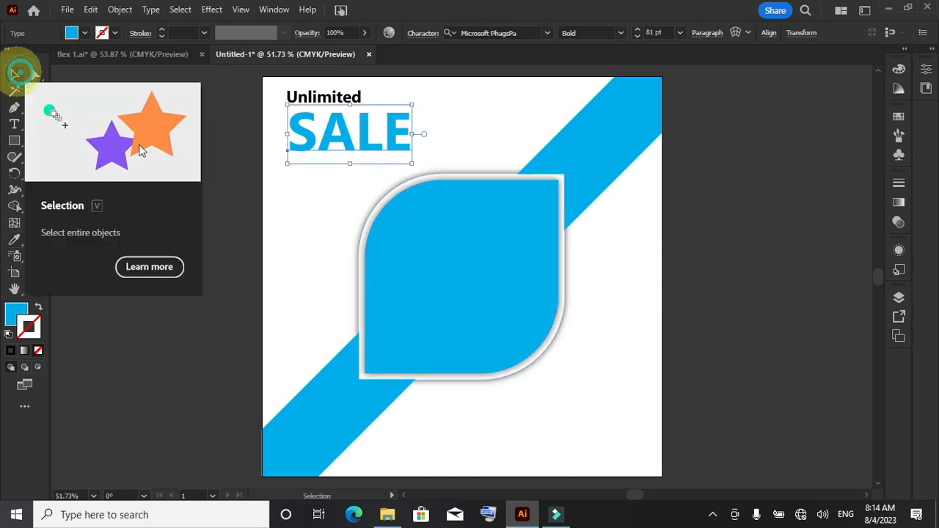
pyautogui.doubleClick(218, 212)
# Bring the phone and e-mail contact details with their icons from flex 1.ai onto the lower part of the Untitled-1 artboard.
pyautogui.click(129, 54)
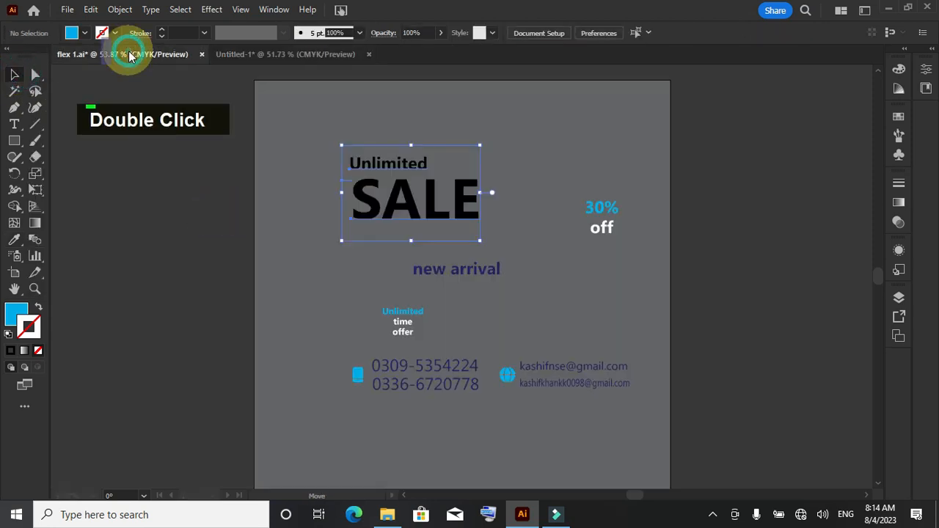
pyautogui.click(419, 245)
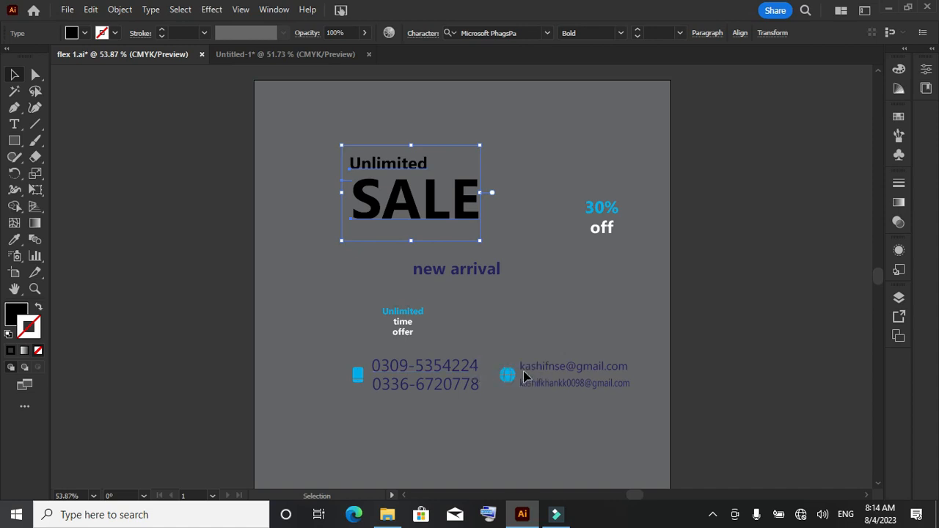
pyautogui.click(329, 360)
pyautogui.click(550, 411)
pyautogui.moveTo(450, 373); pyautogui.dragTo(279, 54)
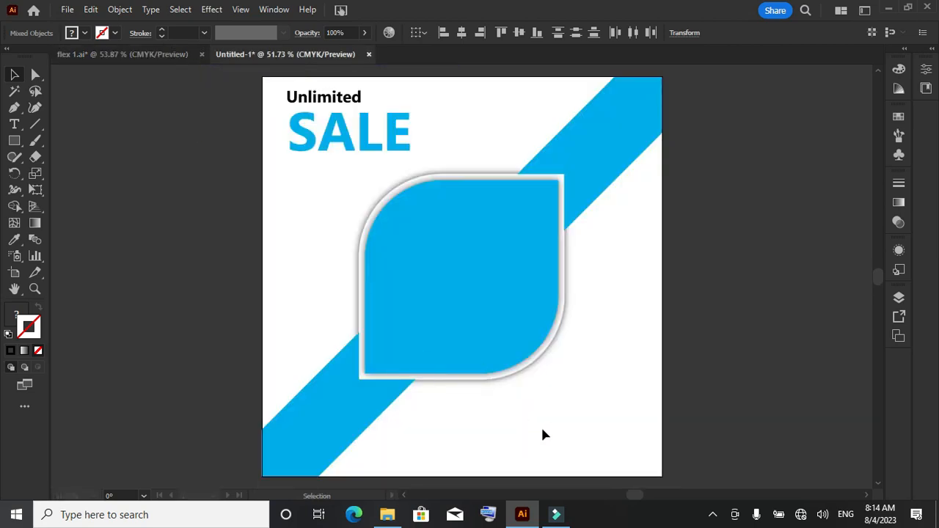
pyautogui.moveTo(543, 435); pyautogui.dragTo(544, 433)
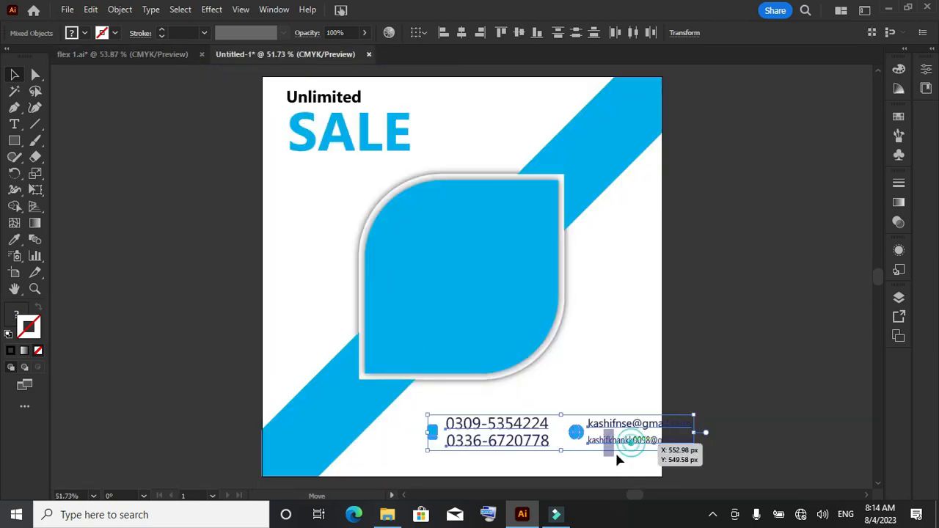
# Position the contact details inside the artboard's lower-right corner, just above the bottom edge, and deselect them.
pyautogui.moveTo(616, 459); pyautogui.dragTo(591, 475)
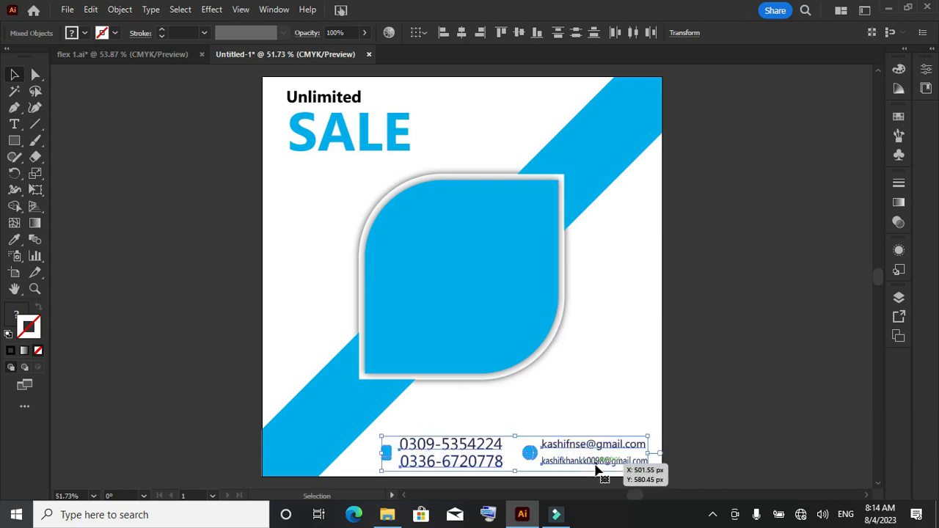
pyautogui.scroll(-1, 595, 470)
pyautogui.moveTo(579, 440); pyautogui.dragTo(570, 434)
pyautogui.click(710, 379)
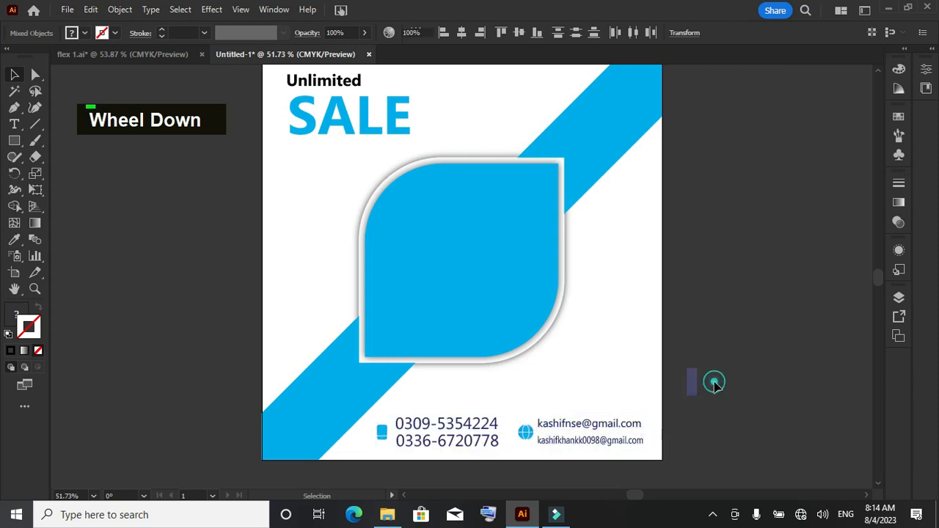
pyautogui.scroll(1, 704, 371)
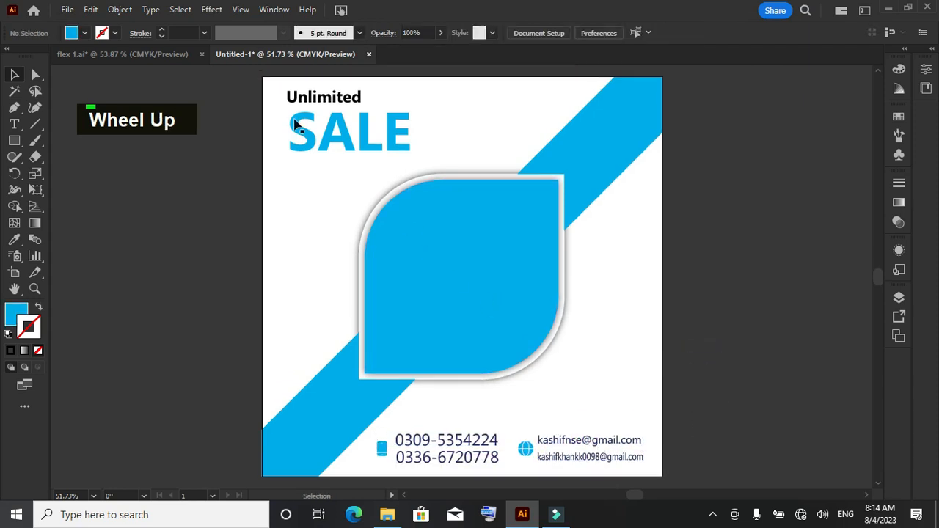
# Bring the "new arrival" text from flex 1.ai, rotated to read vertically upwards, and place it above the e-mail details near the artboard's right edge.
pyautogui.click(154, 55)
pyautogui.moveTo(467, 273); pyautogui.dragTo(575, 295)
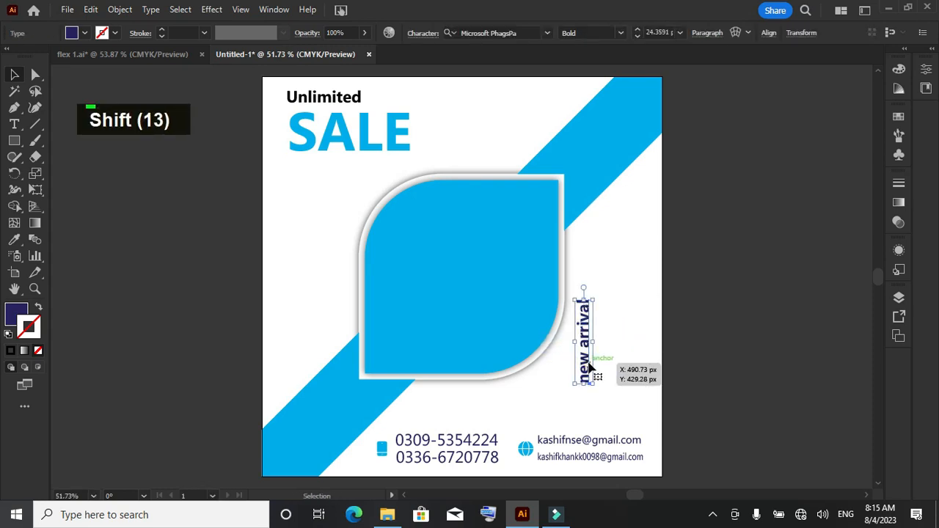
pyautogui.moveTo(588, 366); pyautogui.dragTo(642, 399)
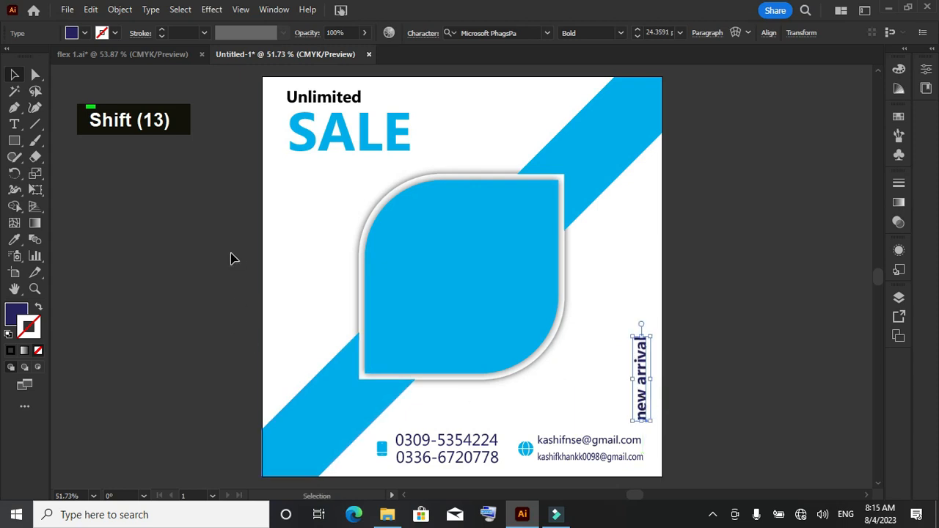
pyautogui.click(150, 212)
# Draw a straight vertical line from just above the "new arrival" text up into the cyan diagonal band.
pyautogui.rightClick(33, 126)
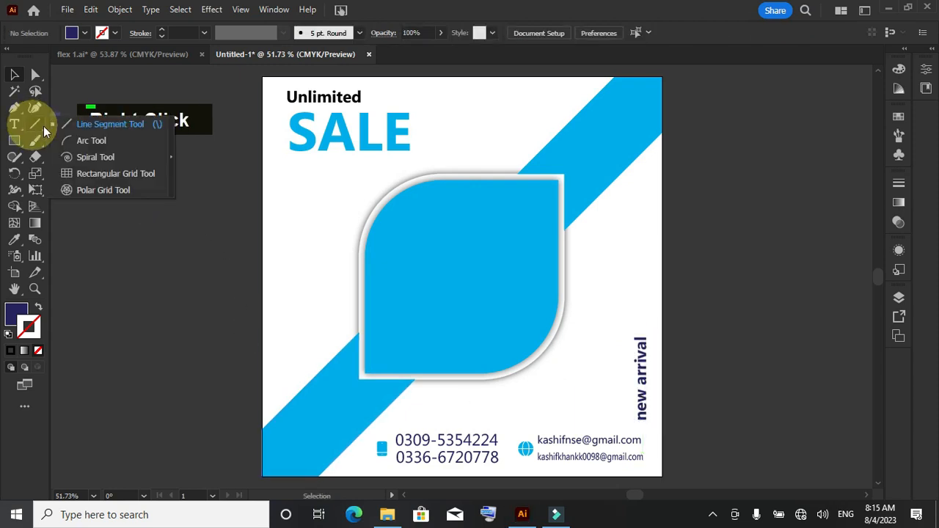
pyautogui.click(94, 125)
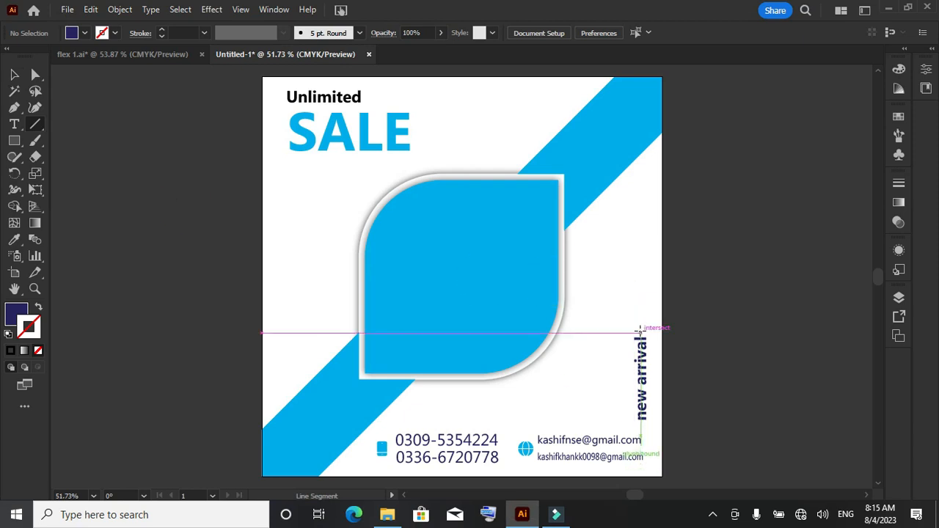
pyautogui.moveTo(639, 330); pyautogui.dragTo(640, 126)
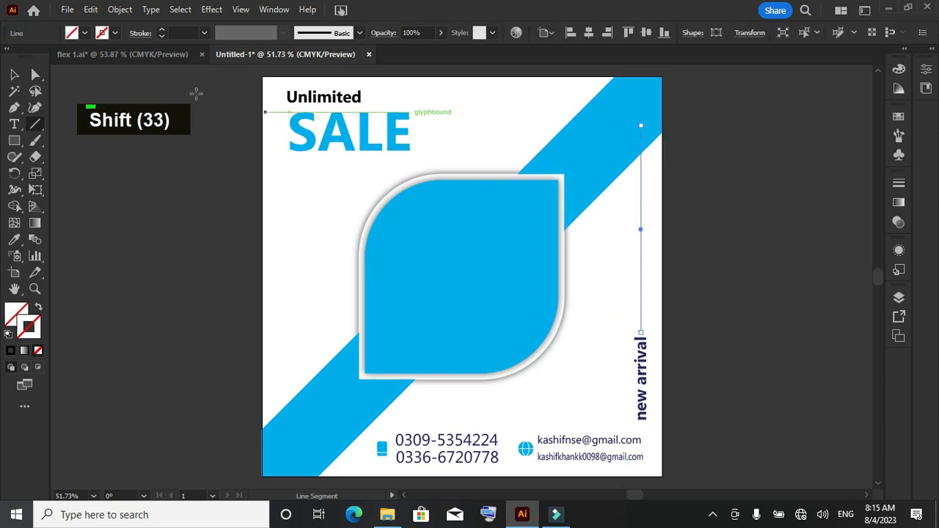
# Give the vertical line above the "new arrival" text a yellow 1 pt stroke.
pyautogui.click(16, 73)
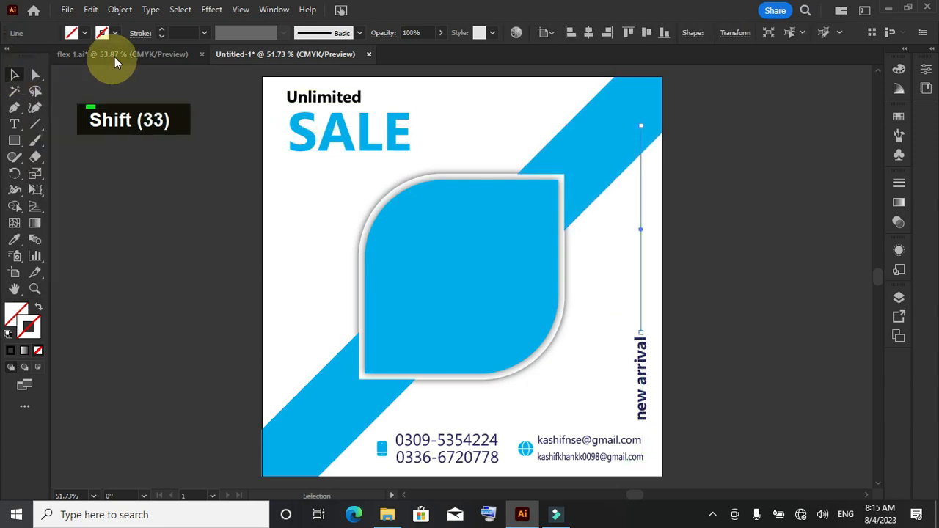
pyautogui.click(162, 31)
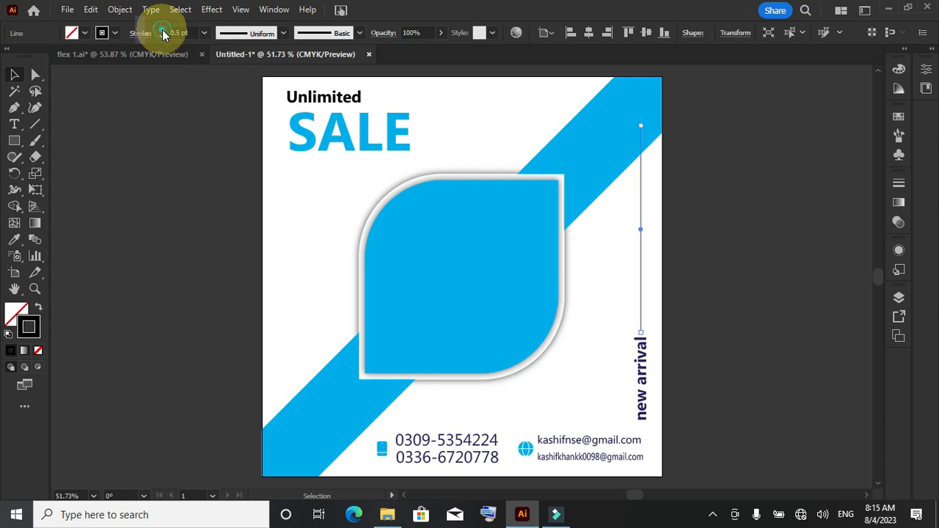
pyautogui.click(162, 31)
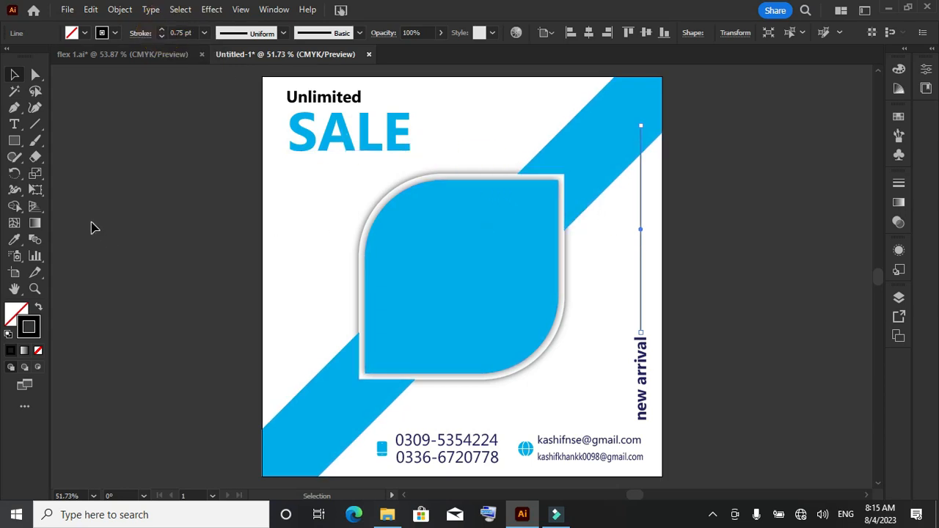
pyautogui.click(899, 117)
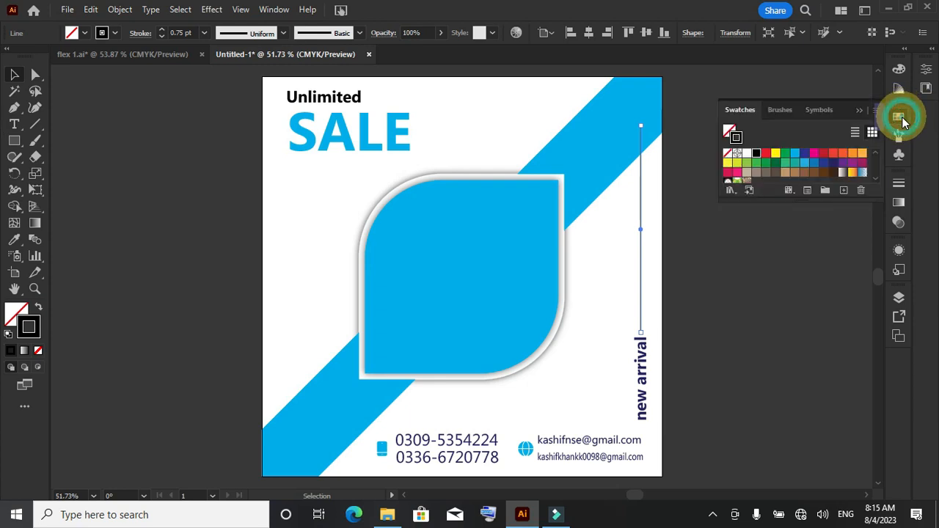
pyautogui.click(775, 156)
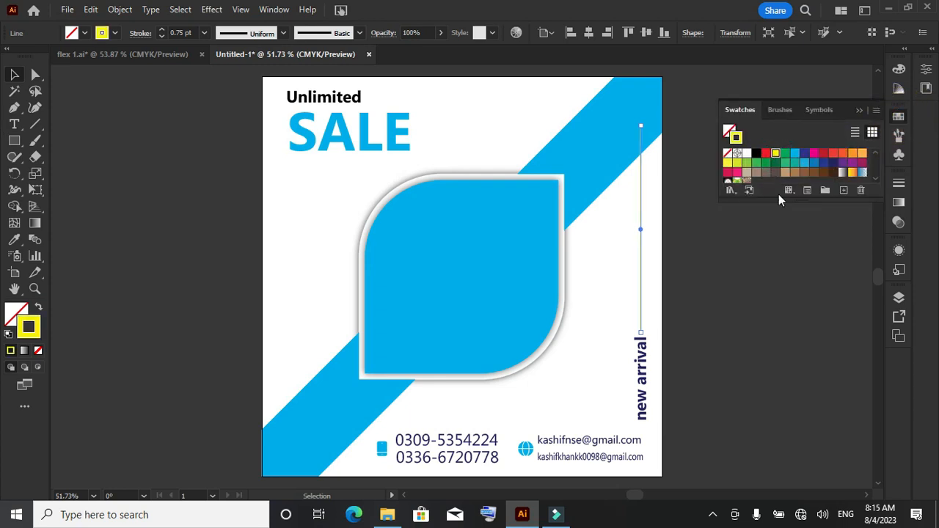
pyautogui.click(859, 113)
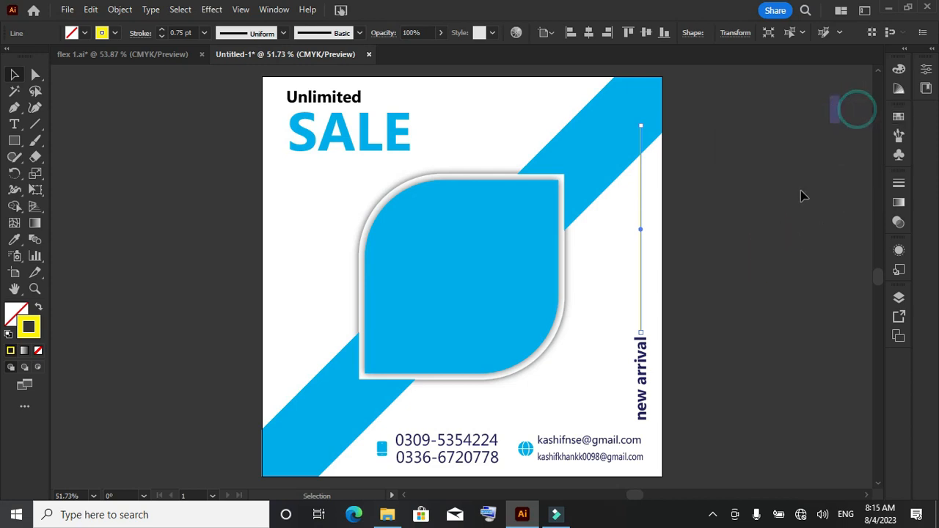
pyautogui.doubleClick(798, 192)
pyautogui.click(641, 230)
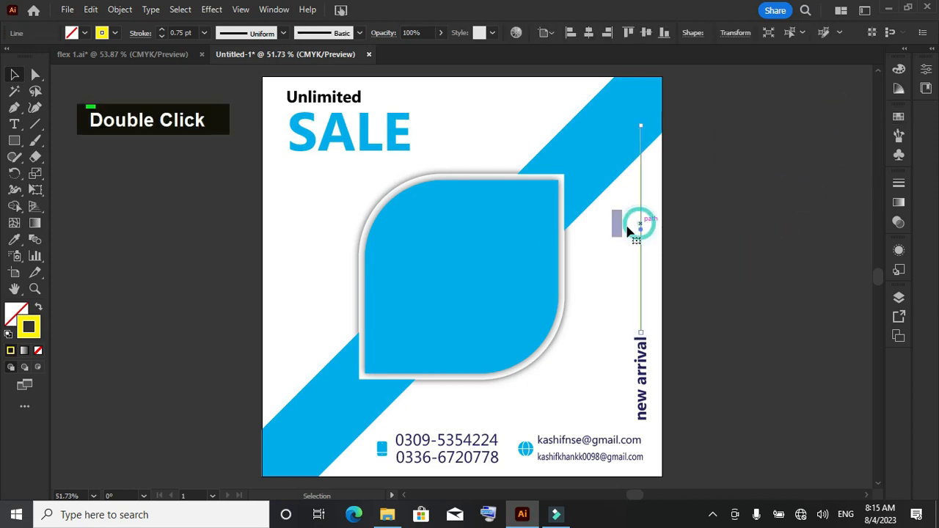
pyautogui.click(161, 33)
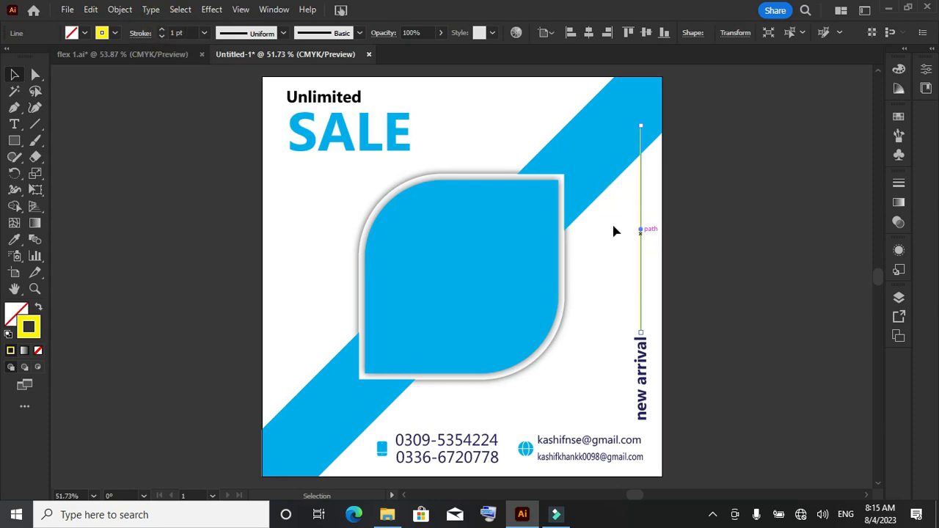
# Duplicate the yellow vertical line in front, move the copy over the rounded square's upper edge and rotate it to horizontal.
pyautogui.click(90, 10)
pyautogui.click(116, 75)
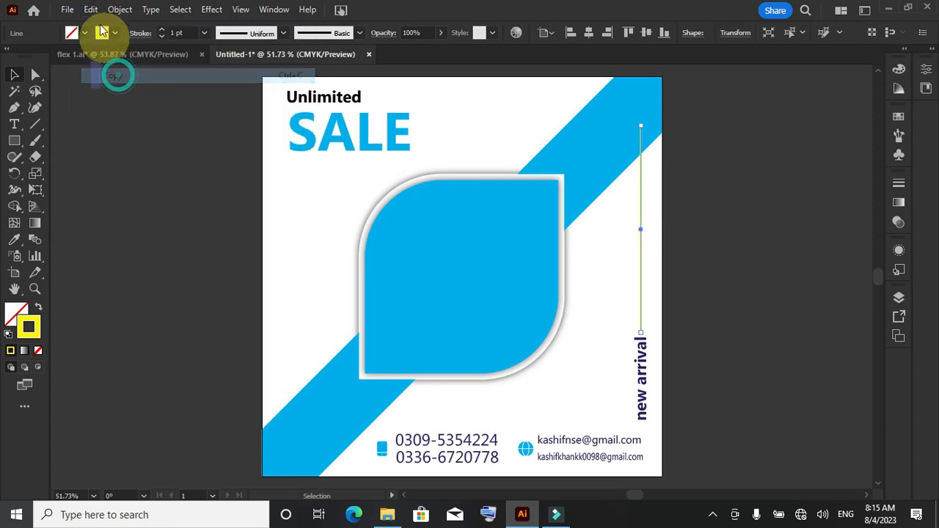
pyautogui.click(91, 10)
pyautogui.click(130, 106)
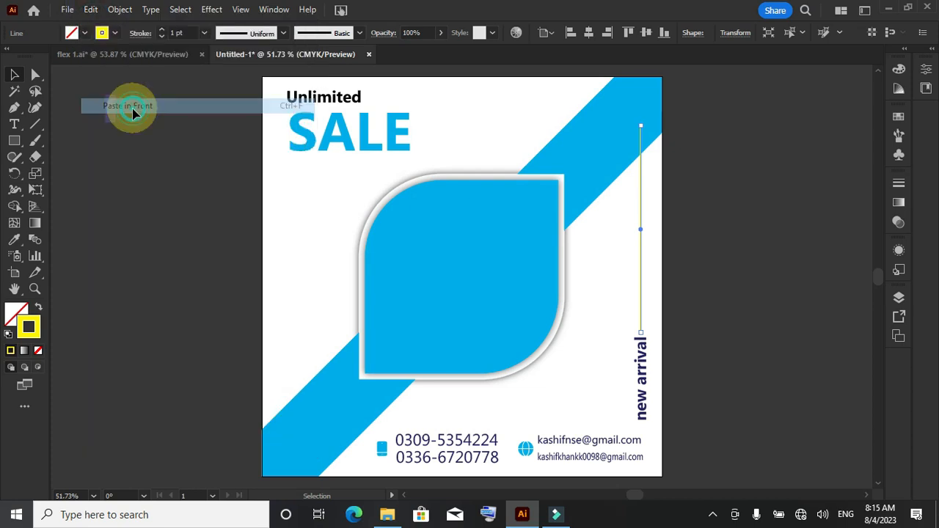
pyautogui.moveTo(642, 231); pyautogui.dragTo(484, 180)
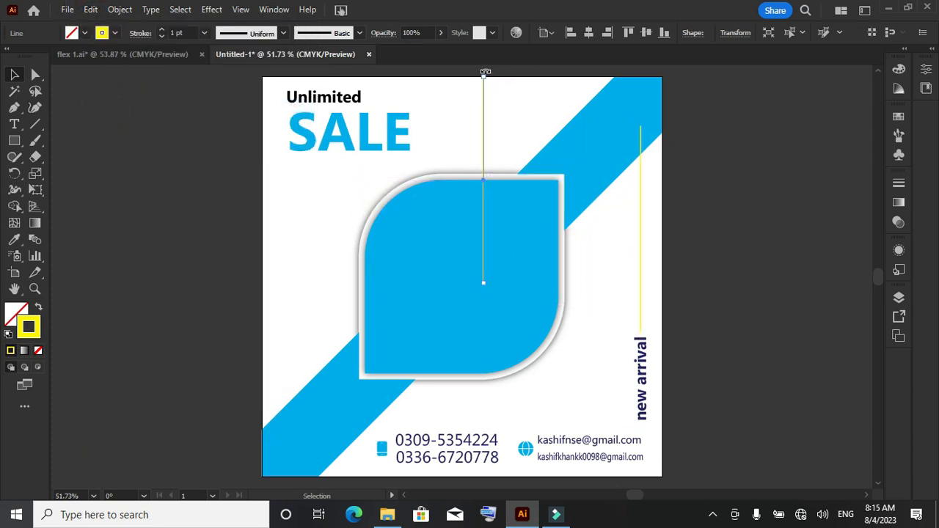
pyautogui.moveTo(485, 71); pyautogui.dragTo(570, 183)
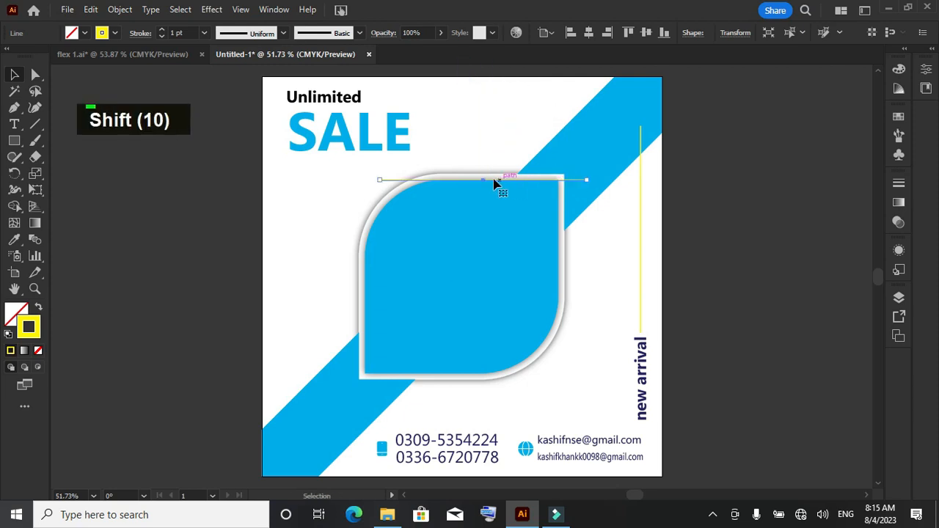
# Place the horizontal yellow line just after the "Unlimited" text at its mid-height and lengthen it into the cyan diagonal band.
pyautogui.moveTo(484, 178); pyautogui.dragTo(474, 97)
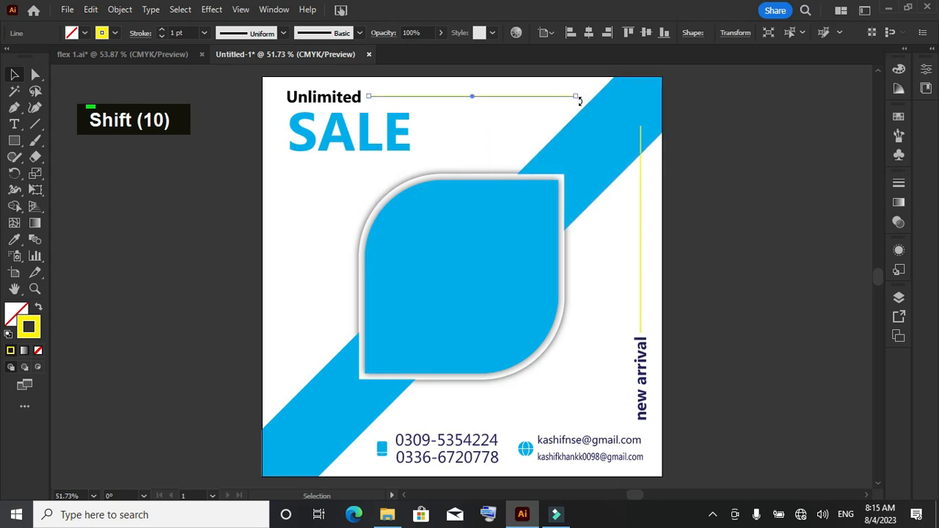
pyautogui.moveTo(576, 100); pyautogui.dragTo(611, 99)
pyautogui.click(18, 77)
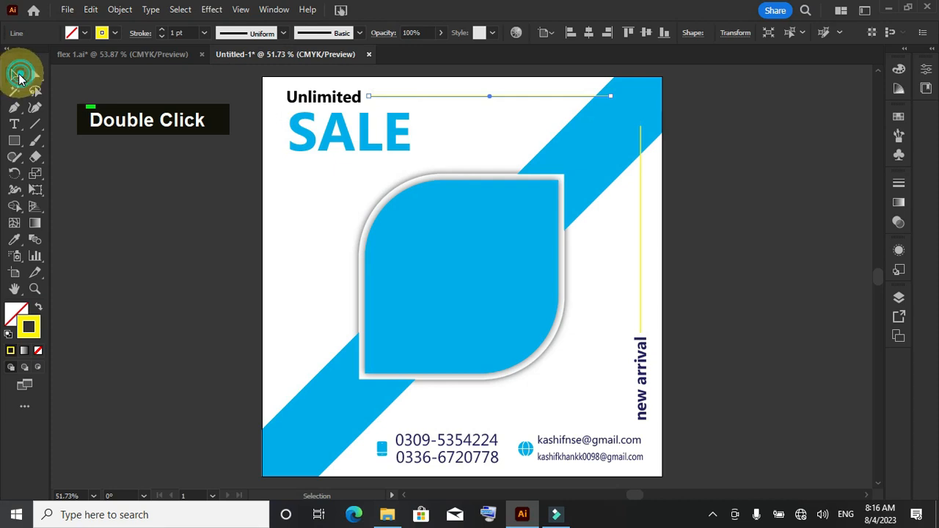
# Send both yellow lines to the back so they sit behind the cyan diagonal band, and deselect them.
pyautogui.click(657, 196)
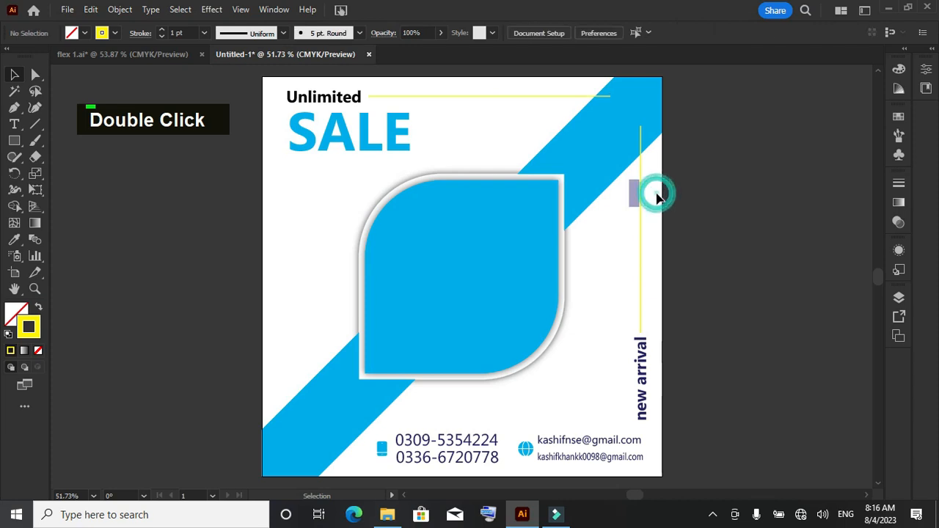
pyautogui.click(641, 147)
pyautogui.keyDown('shift'); pyautogui.click(560, 96); pyautogui.keyUp('shift')
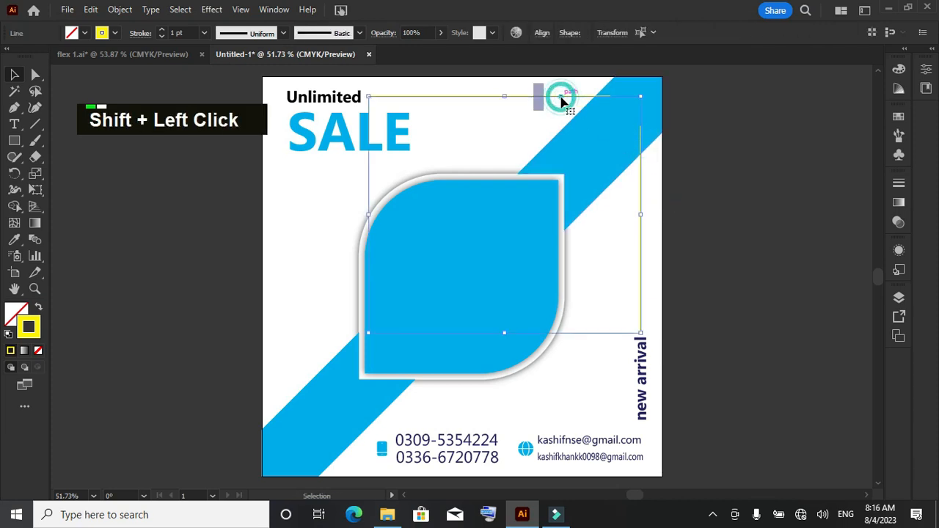
pyautogui.rightClick(561, 97)
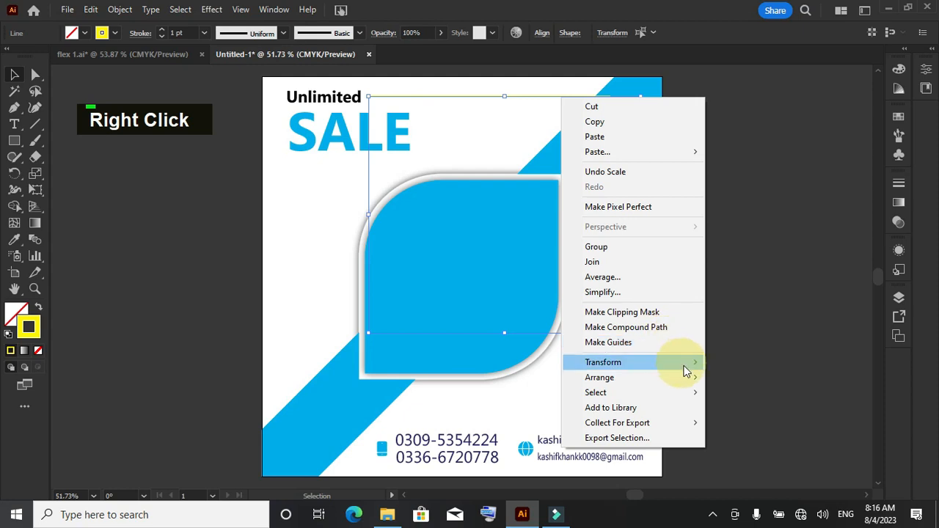
pyautogui.moveTo(685, 378)
pyautogui.click(764, 424)
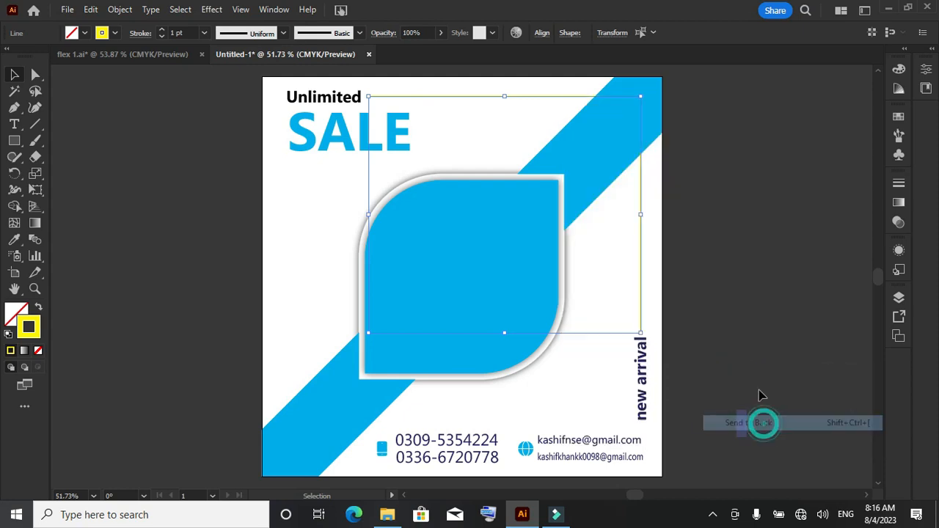
pyautogui.click(755, 270)
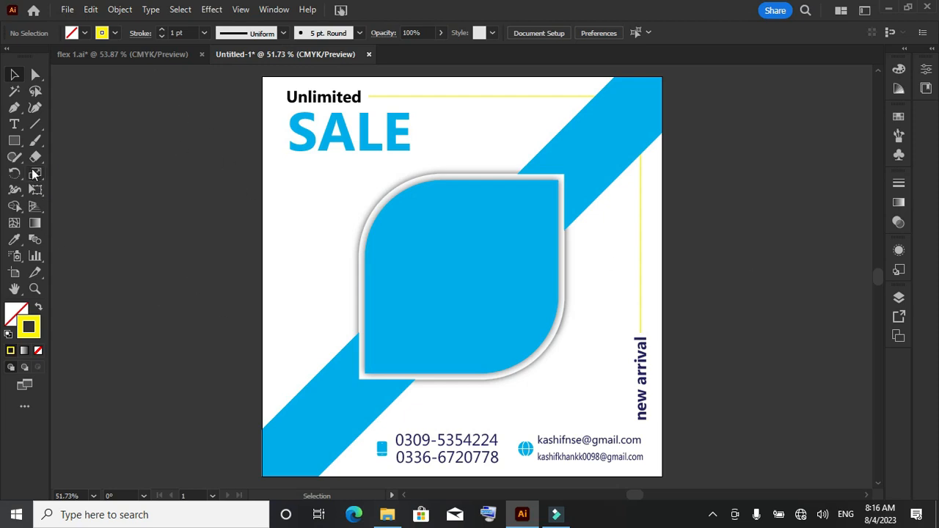
# Draw a circle on the upper end of the cyan diagonal band, just above the vertical yellow line.
pyautogui.rightClick(14, 140)
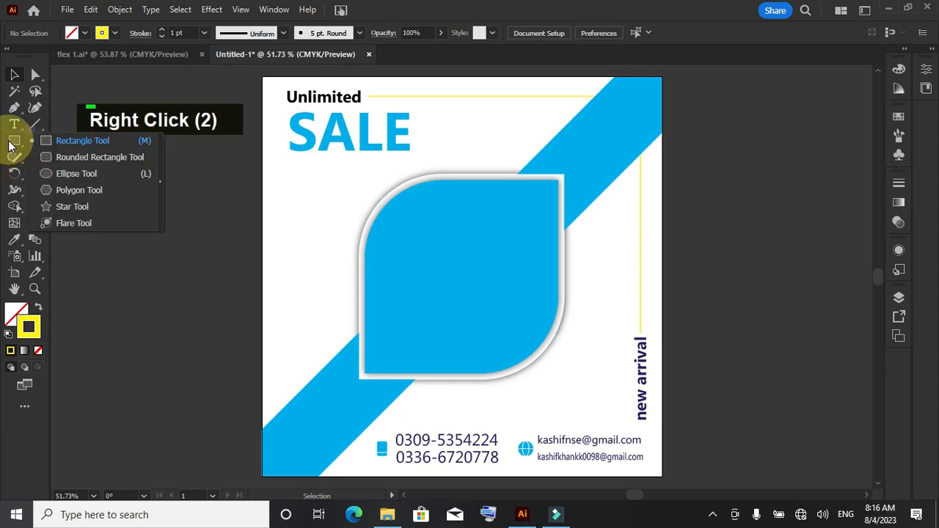
pyautogui.click(74, 174)
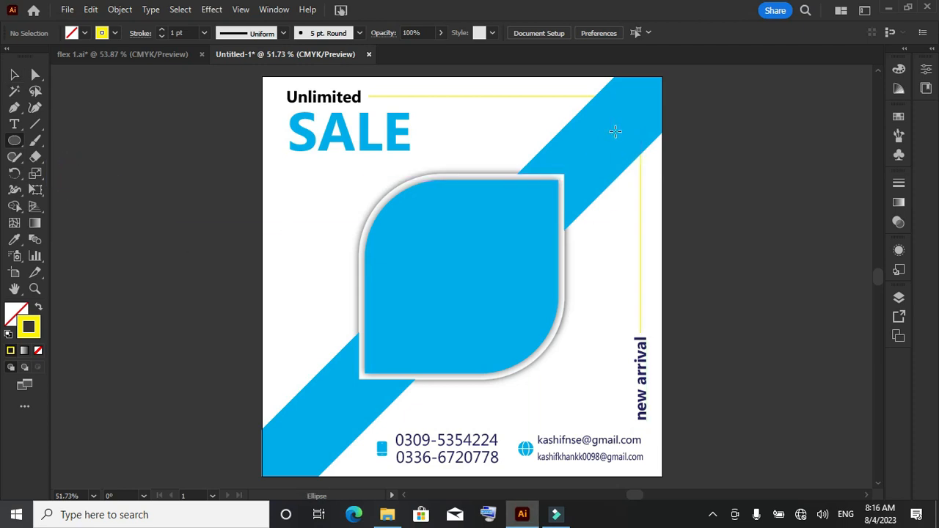
pyautogui.moveTo(609, 132); pyautogui.dragTo(642, 164)
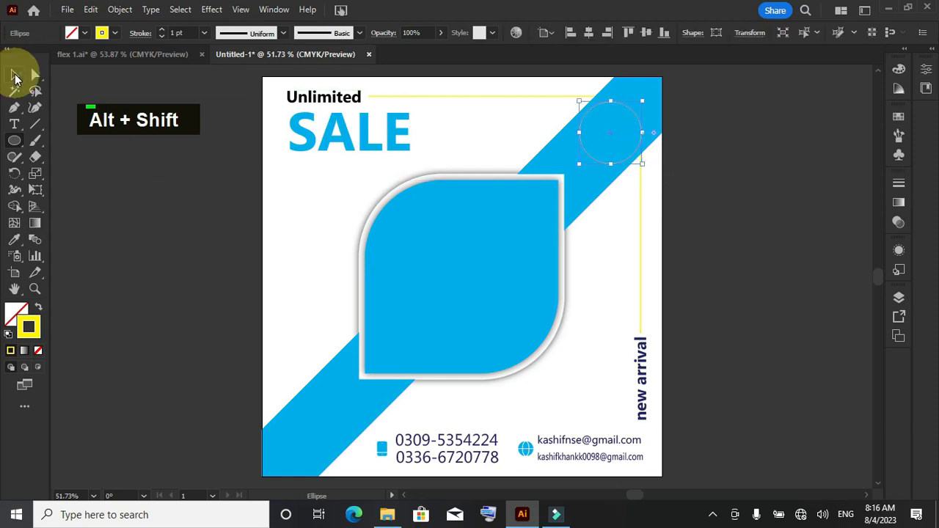
pyautogui.click(14, 74)
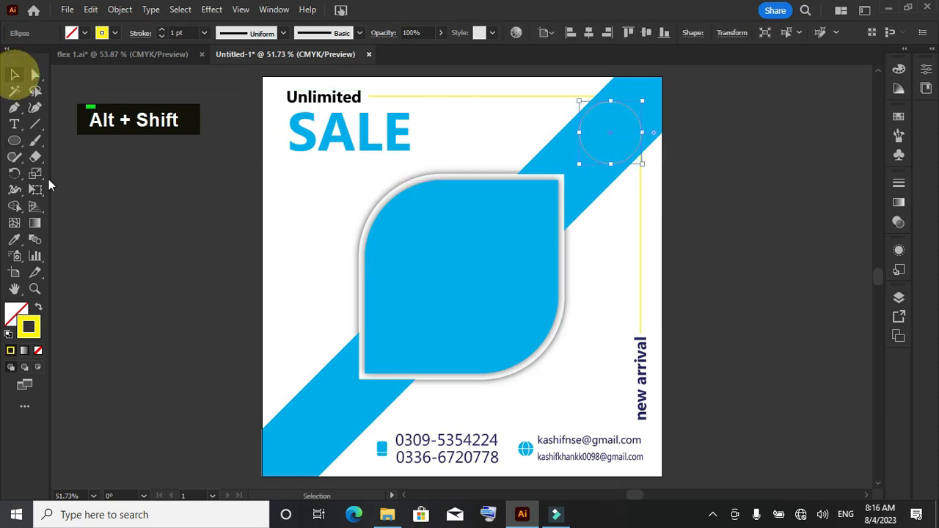
# Swap the circle's stroke and fill so it has no outline, and fill it with the dark blue swatch.
pyautogui.click(38, 308)
pyautogui.click(17, 313)
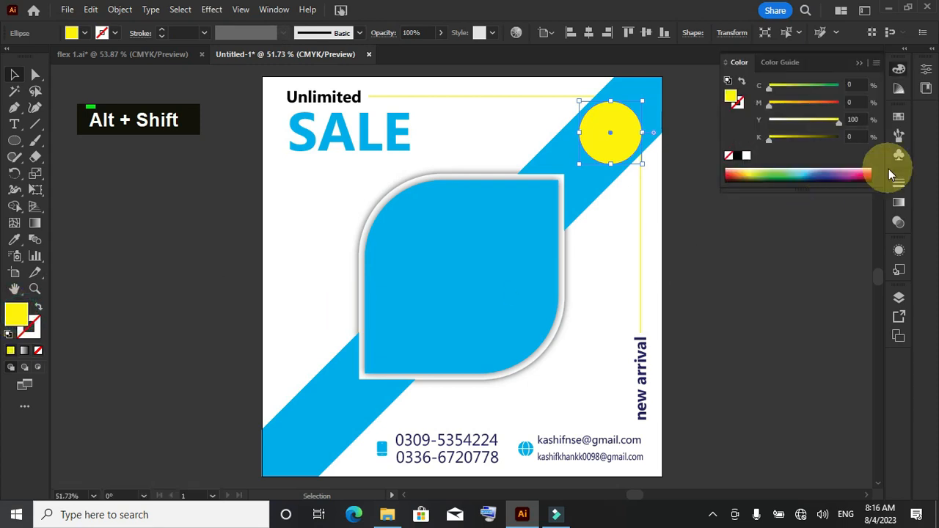
pyautogui.click(898, 116)
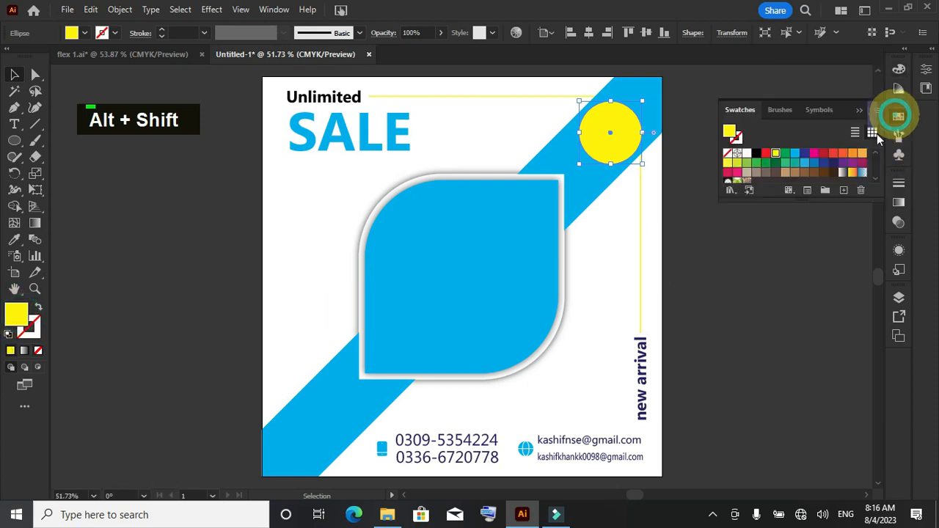
pyautogui.click(805, 154)
pyautogui.click(859, 110)
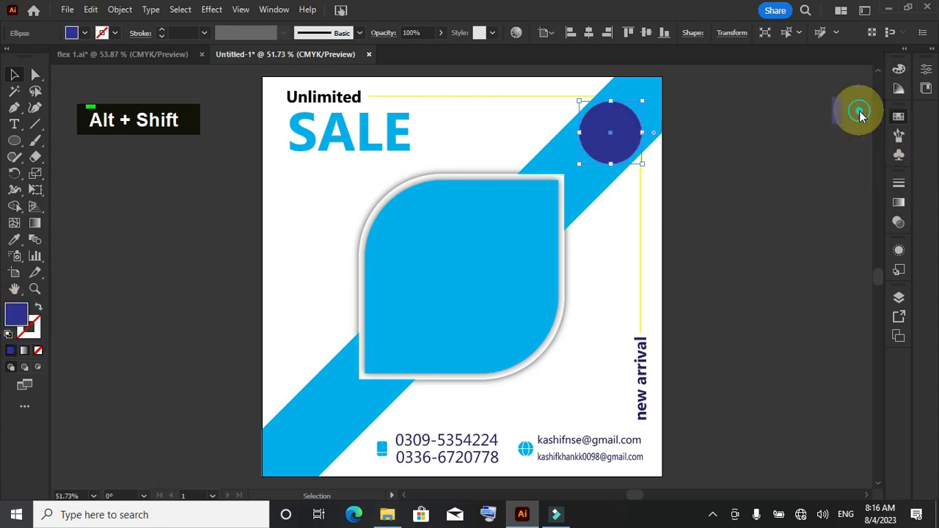
# Duplicate the dark blue circle onto the lower end of the cyan diagonal band.
pyautogui.click(762, 188)
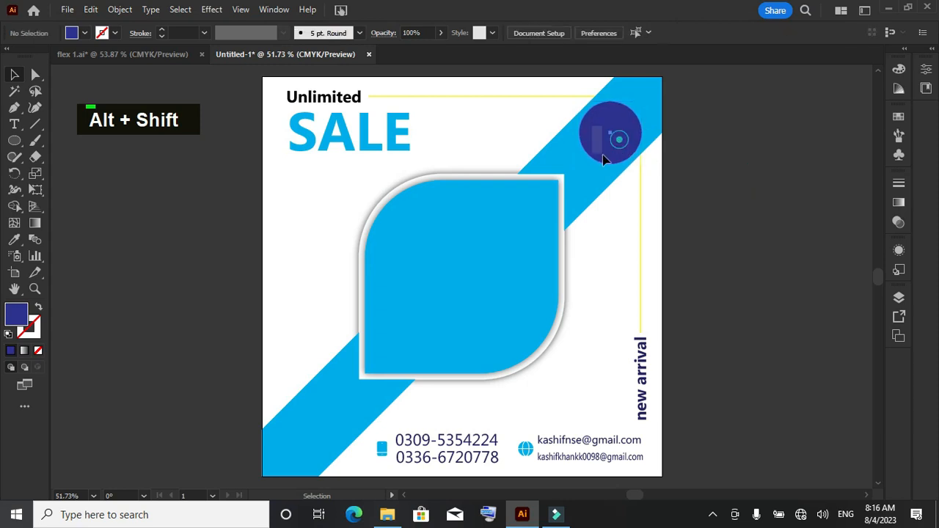
pyautogui.moveTo(606, 136); pyautogui.dragTo(330, 435)
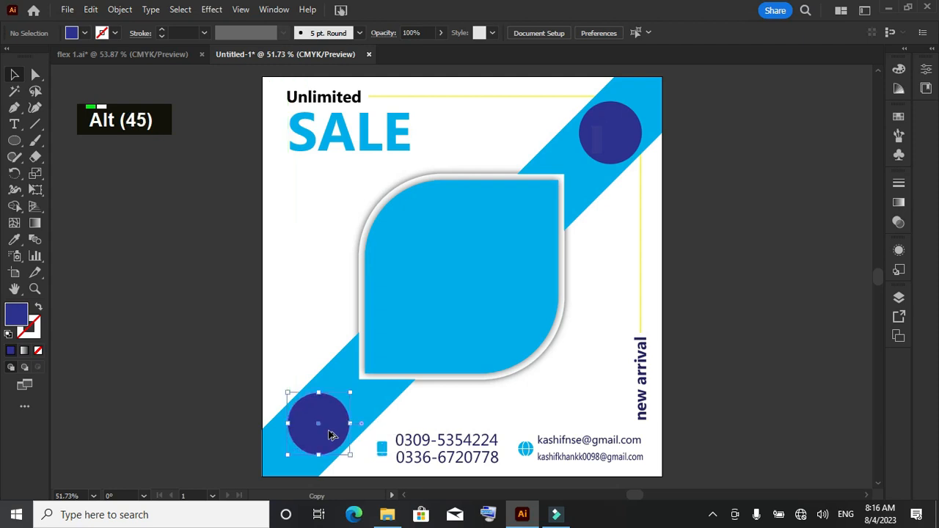
pyautogui.click(210, 301)
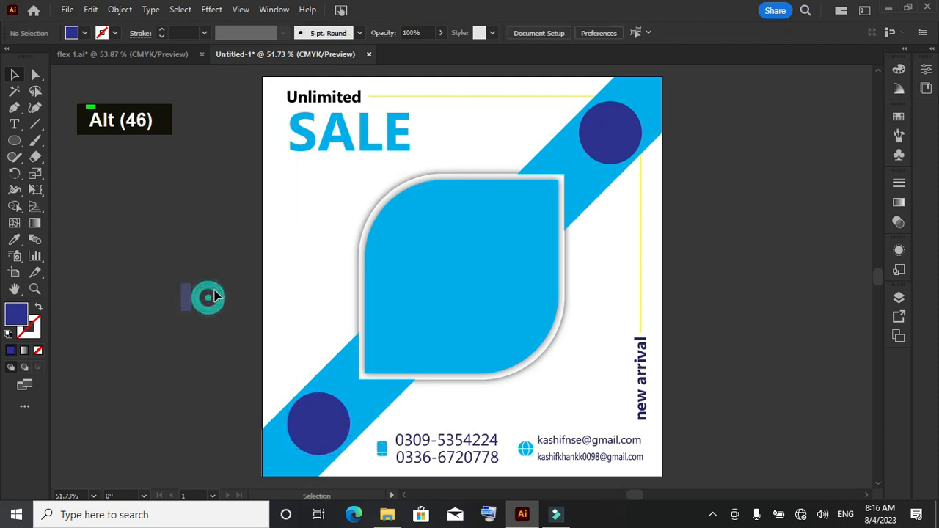
# Bring the "30% off" text from flex 1.ai and centre it on the upper dark blue circle in Untitled-1.
pyautogui.click(144, 55)
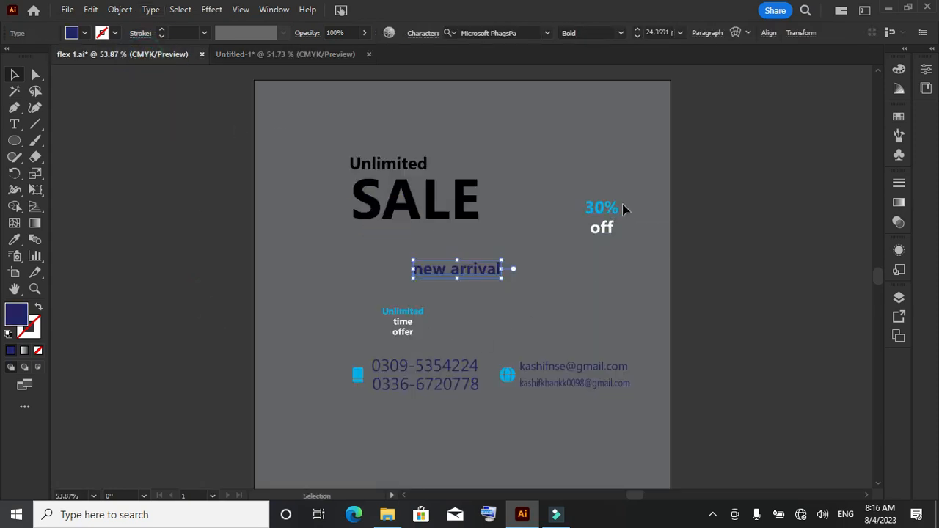
pyautogui.moveTo(623, 210); pyautogui.dragTo(623, 130)
pyautogui.click(722, 220)
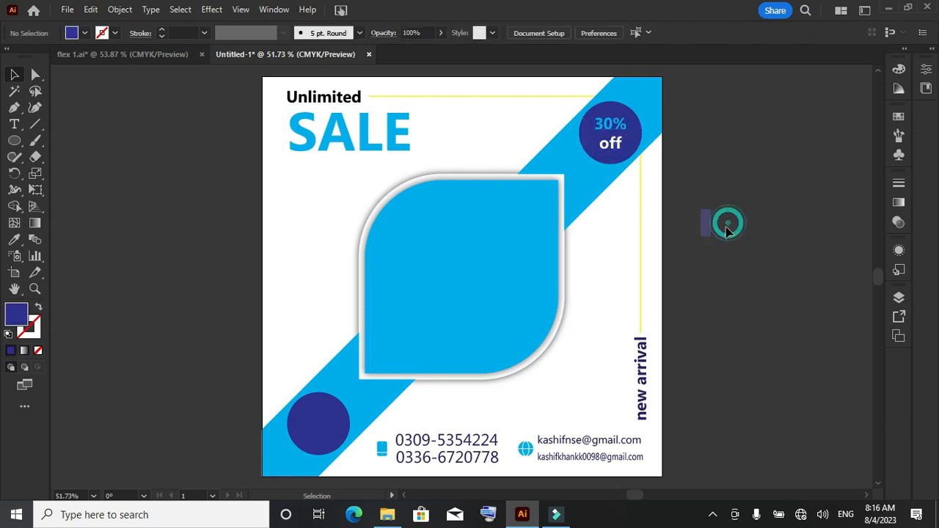
# Bring the "Unlimited time offer" text from flex 1.ai onto the lower dark blue circle, enlarge it to about 16 pt and centre it.
pyautogui.click(167, 54)
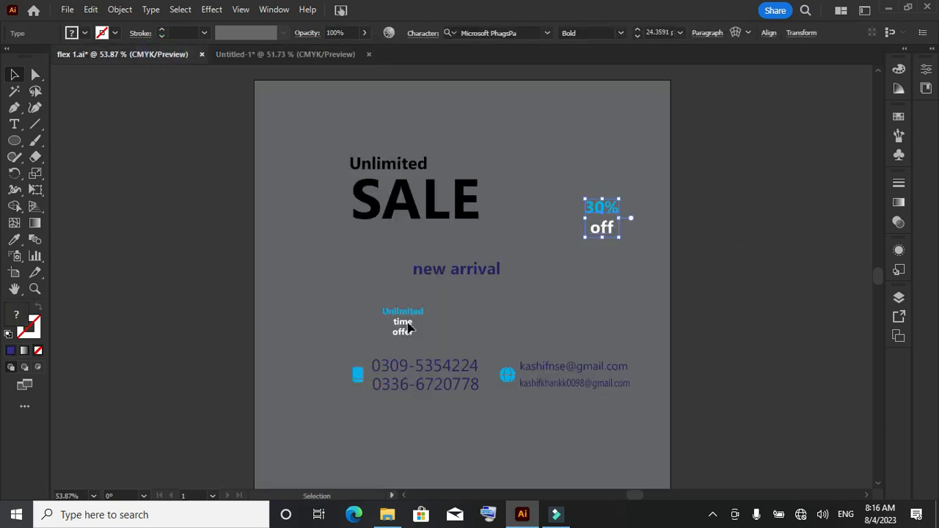
pyautogui.moveTo(256, 218); pyautogui.dragTo(321, 416)
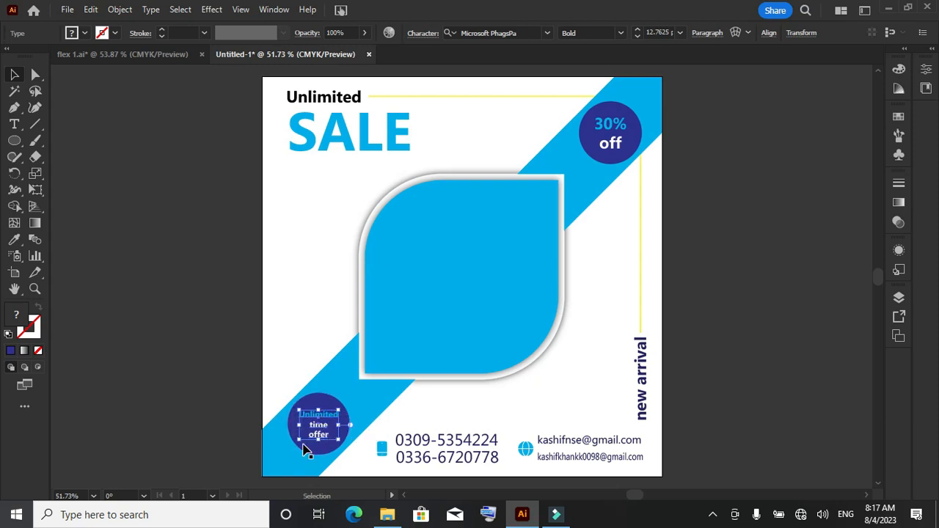
pyautogui.keyDown('alt'); pyautogui.scroll(3, 307, 450); pyautogui.keyUp('alt')
pyautogui.keyDown('alt'); pyautogui.scroll(1, 318, 448); pyautogui.keyUp('alt')
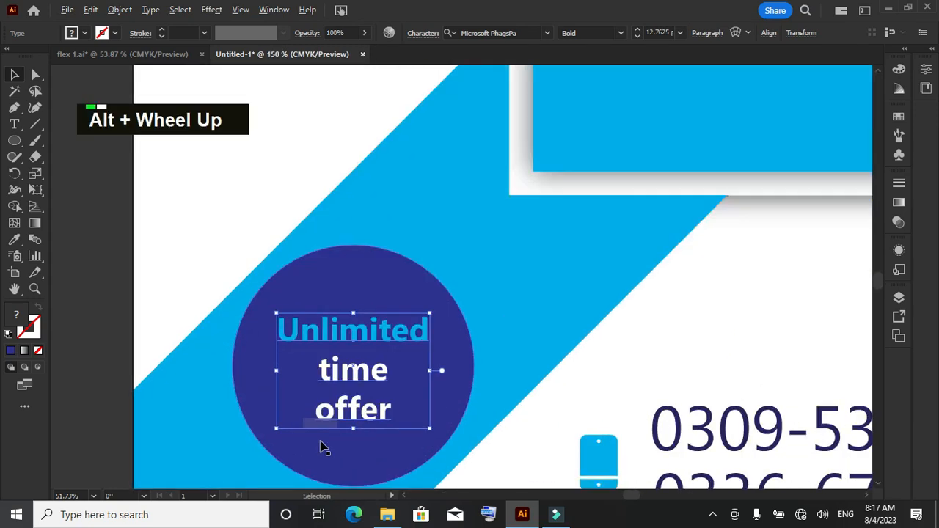
pyautogui.keyDown('alt'); pyautogui.keyDown('shift'); pyautogui.moveTo(430, 427); pyautogui.dragTo(449, 443); pyautogui.keyUp('shift'); pyautogui.keyUp('alt')
pyautogui.moveTo(371, 382); pyautogui.dragTo(372, 392)
pyautogui.scroll(-5, 372, 392)
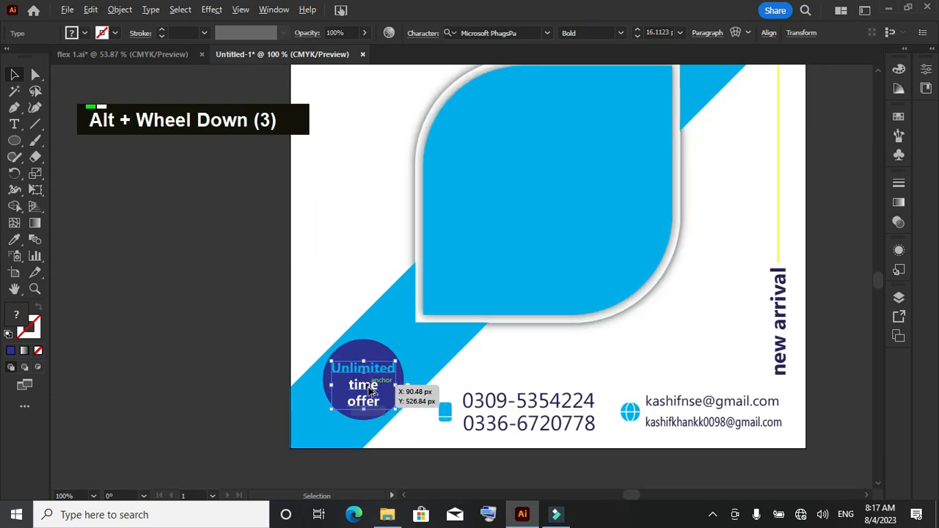
# Enlarge the "30% off" text to about 30 pt, keeping it centred on the upper dark blue circle.
pyautogui.scroll(4, 576, 183)
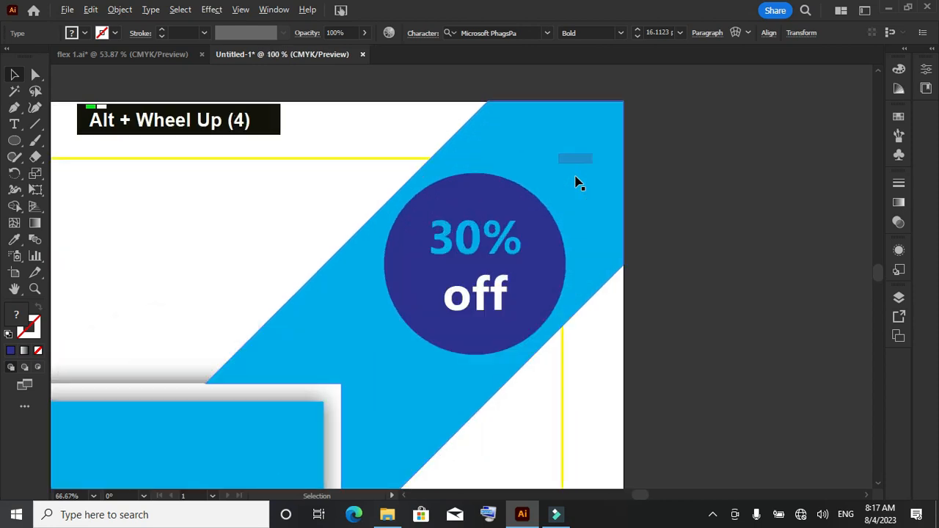
pyautogui.moveTo(498, 283); pyautogui.dragTo(484, 292)
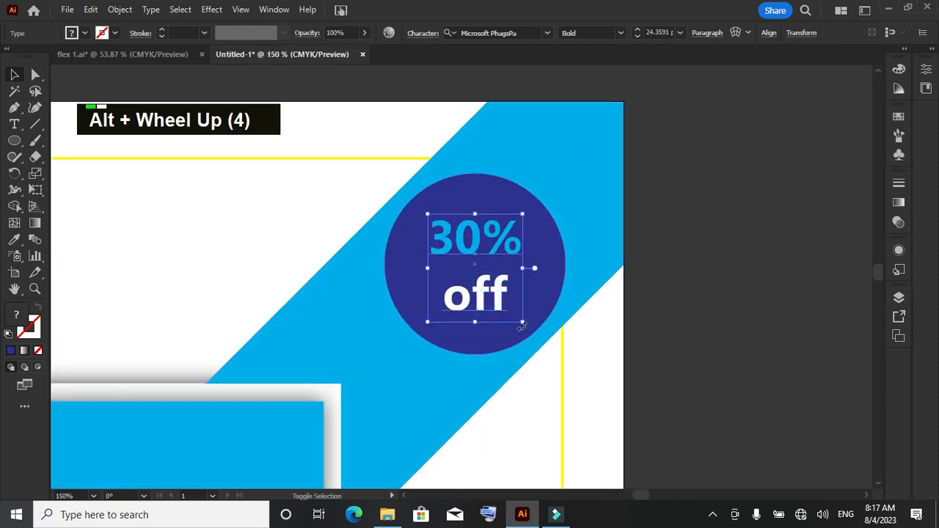
pyautogui.moveTo(522, 321); pyautogui.dragTo(534, 341)
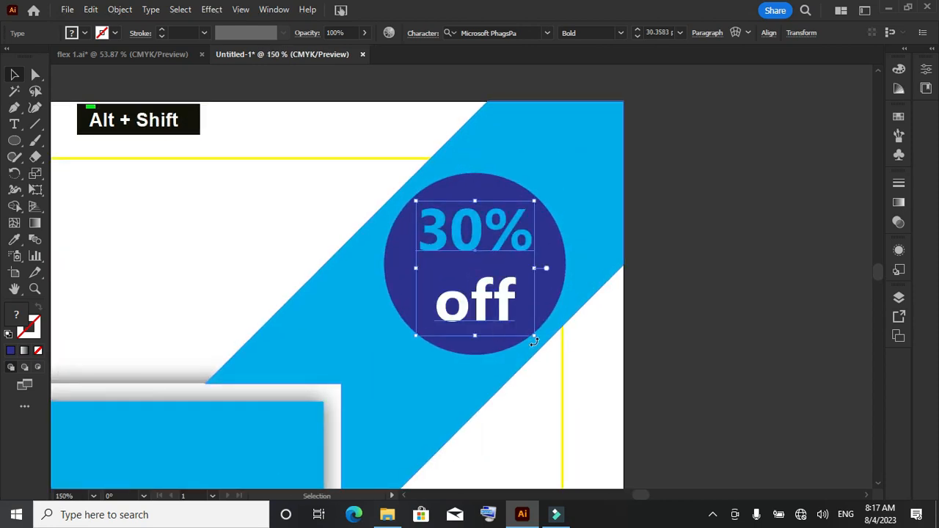
pyautogui.hotkey('ctrl', '0')
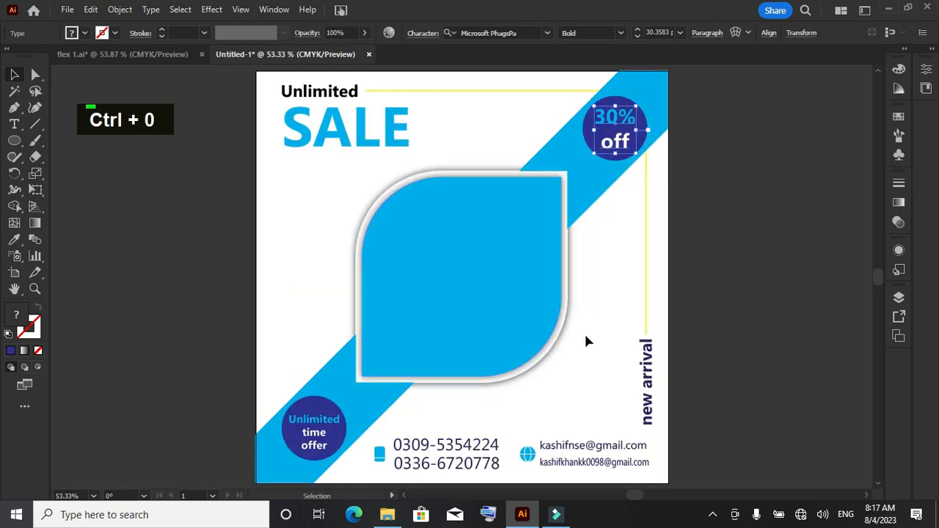
pyautogui.click(221, 204)
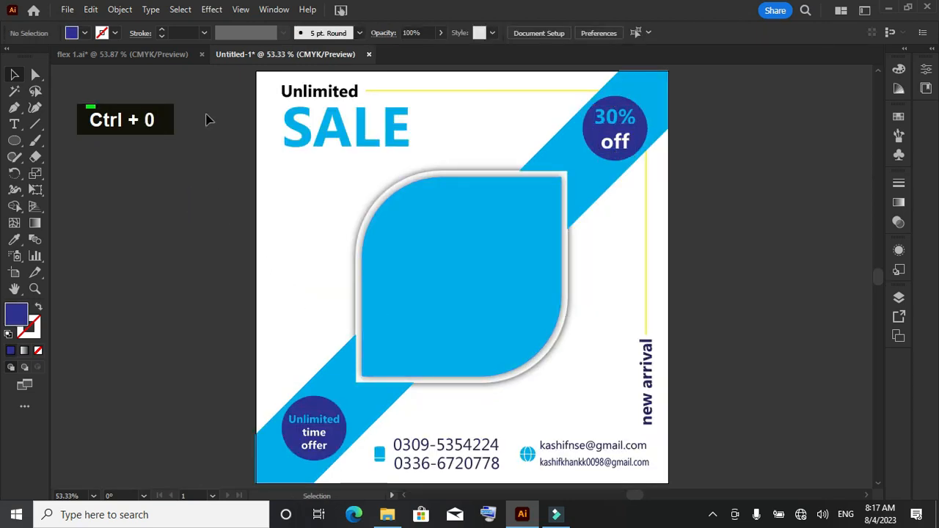
pyautogui.click(155, 57)
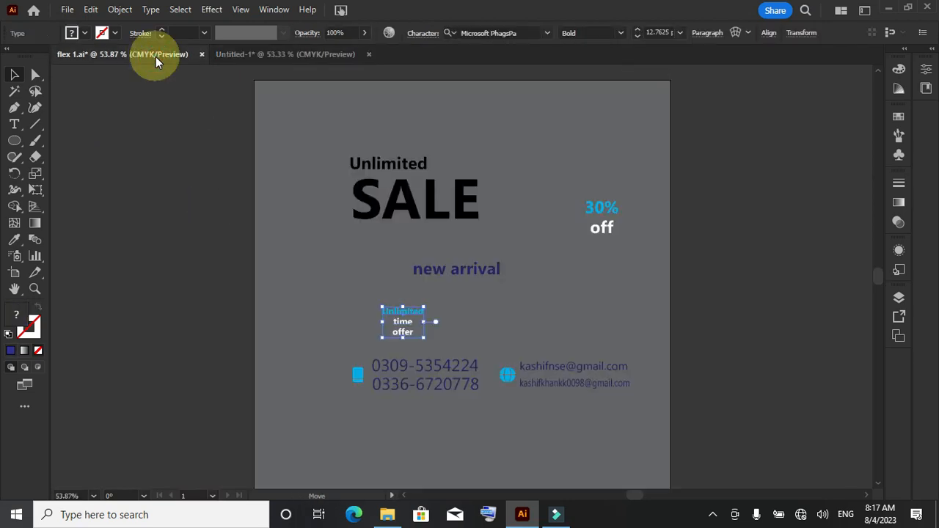
pyautogui.click(263, 56)
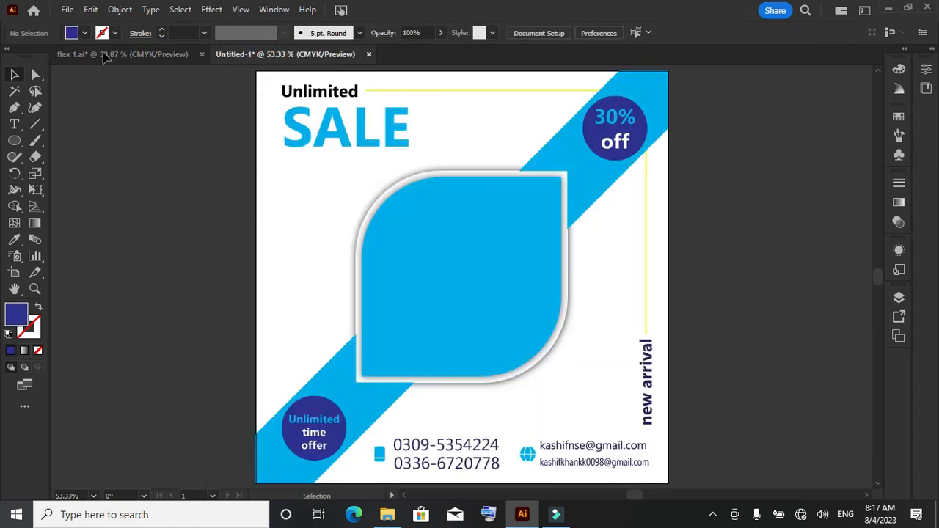
# Place the portrait image Iqbal.jpg from the Desktop beside the poster's left edge and embed it in the document.
pyautogui.click(68, 11)
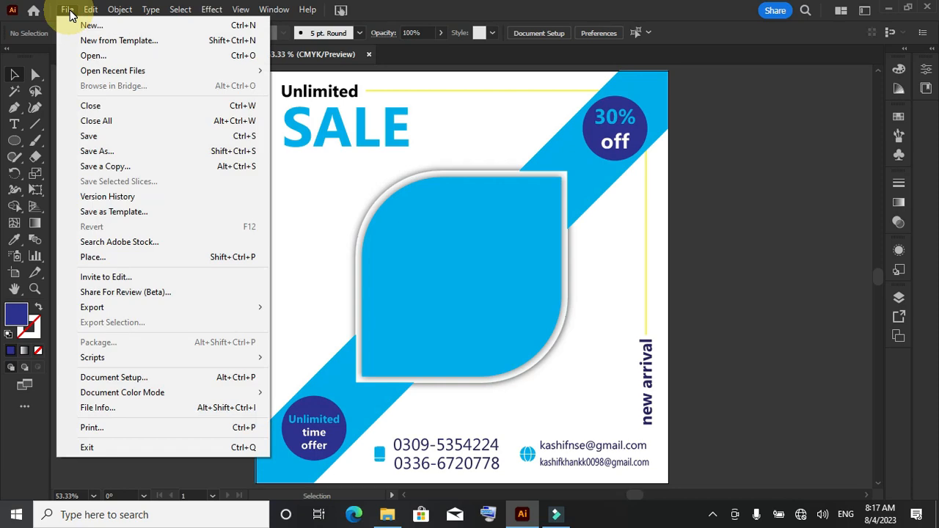
pyautogui.click(110, 256)
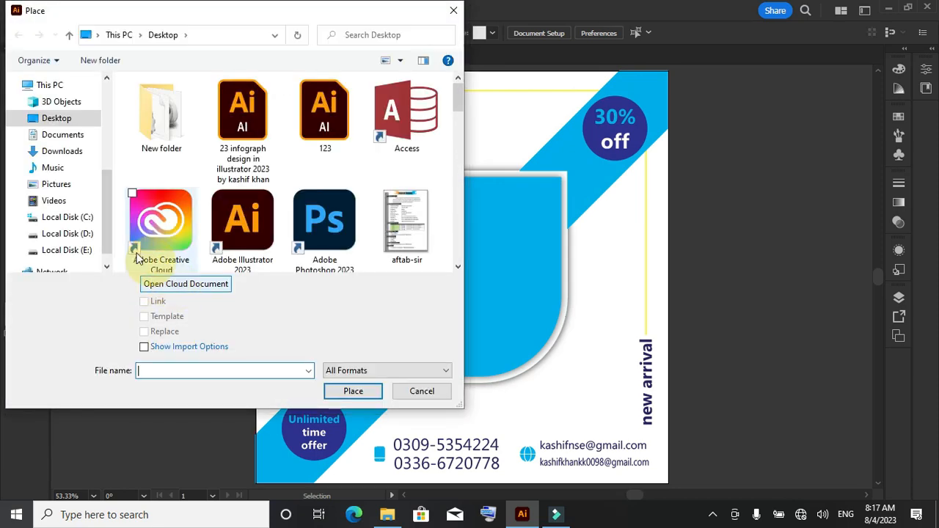
pyautogui.scroll(-6, 309, 221)
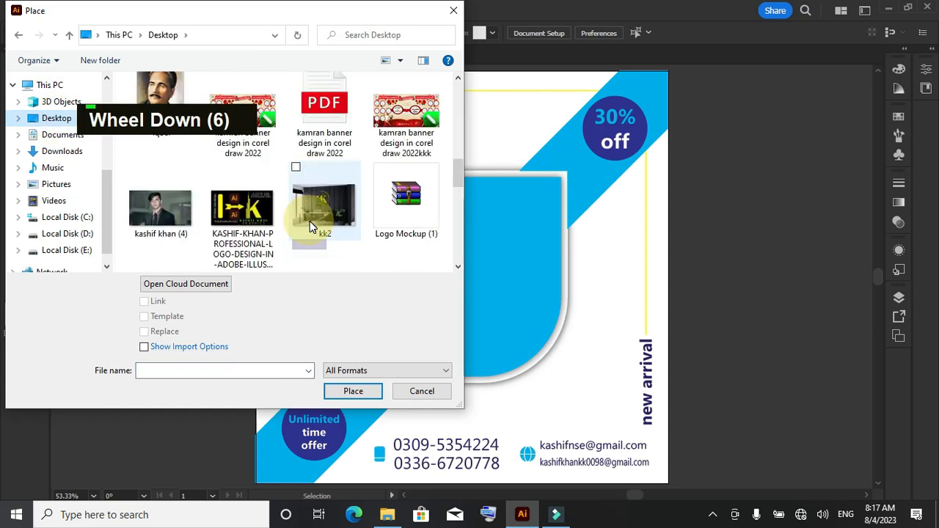
pyautogui.click(158, 89)
pyautogui.doubleClick(157, 89)
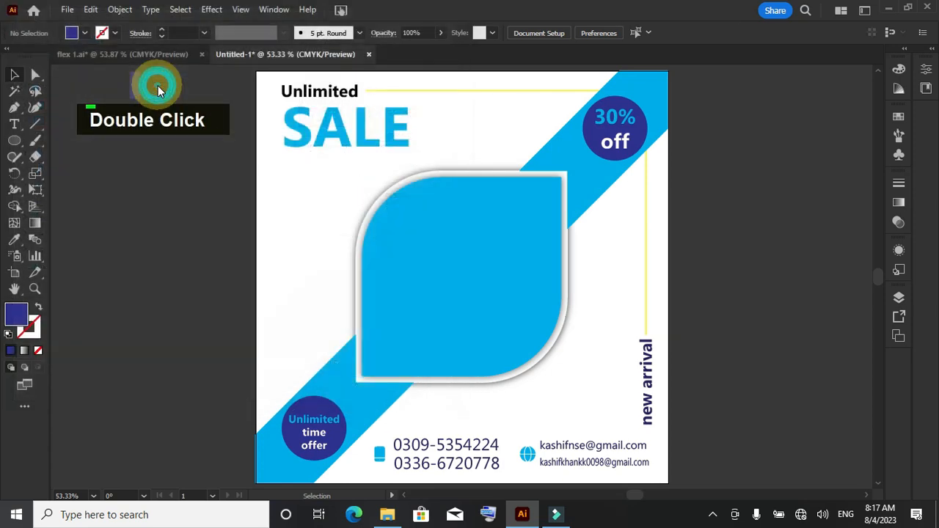
pyautogui.moveTo(99, 169); pyautogui.dragTo(326, 396)
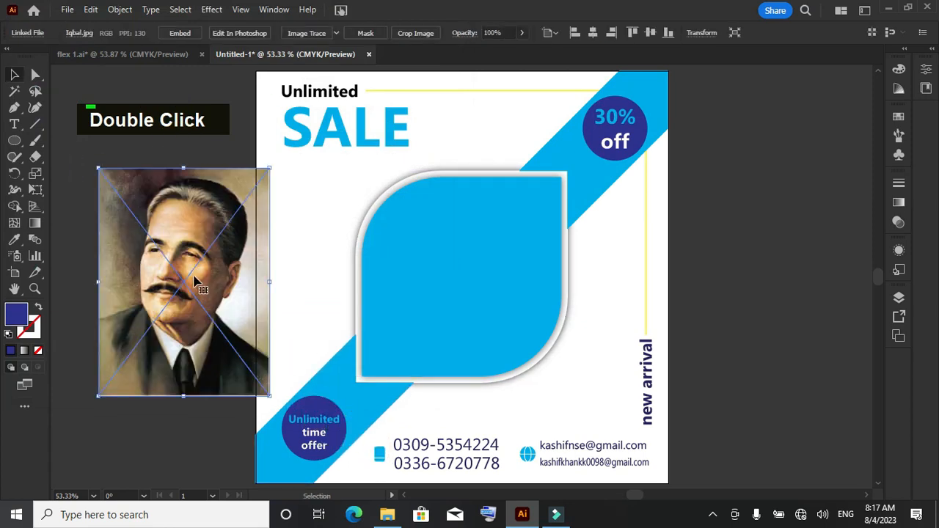
pyautogui.click(180, 33)
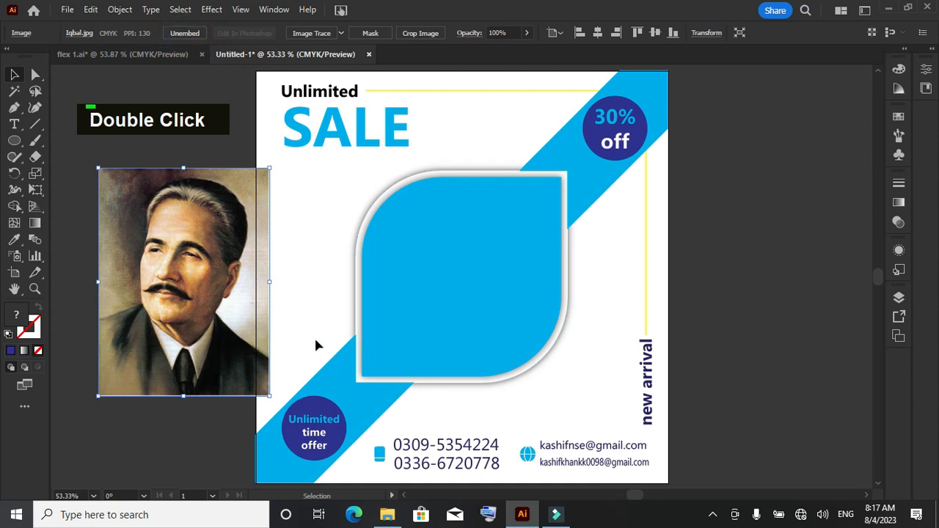
# Move the portrait over the cyan rounded square, enlarge it proportionally, and bring the cyan shape in front of it.
pyautogui.moveTo(271, 282); pyautogui.dragTo(471, 285)
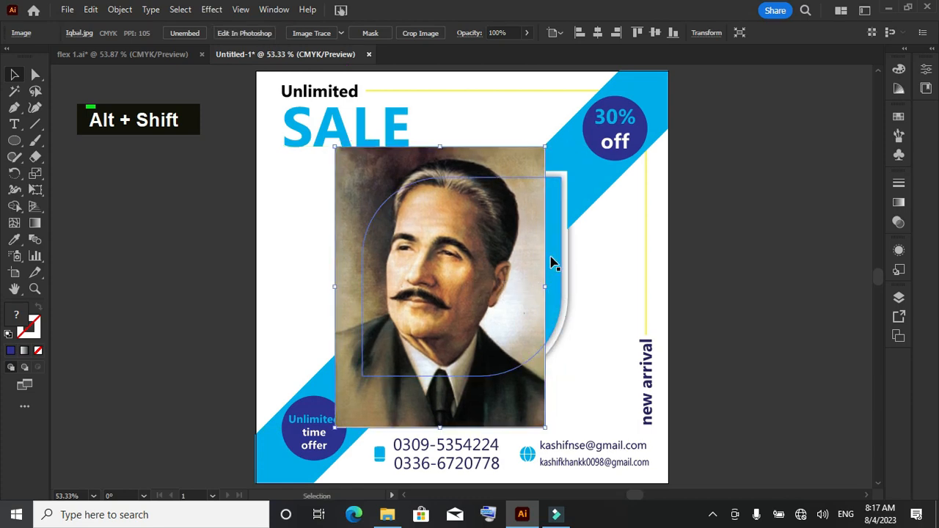
pyautogui.rightClick(551, 257)
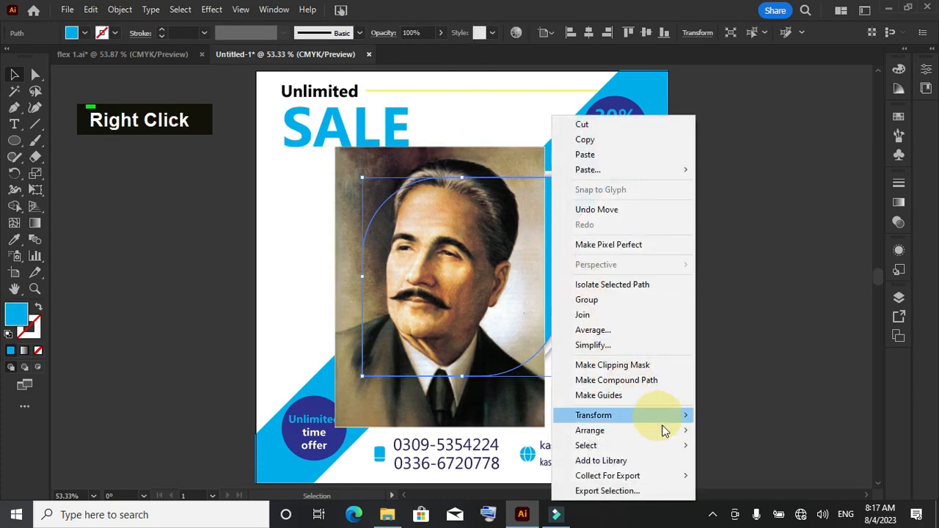
pyautogui.moveTo(672, 436)
pyautogui.click(734, 434)
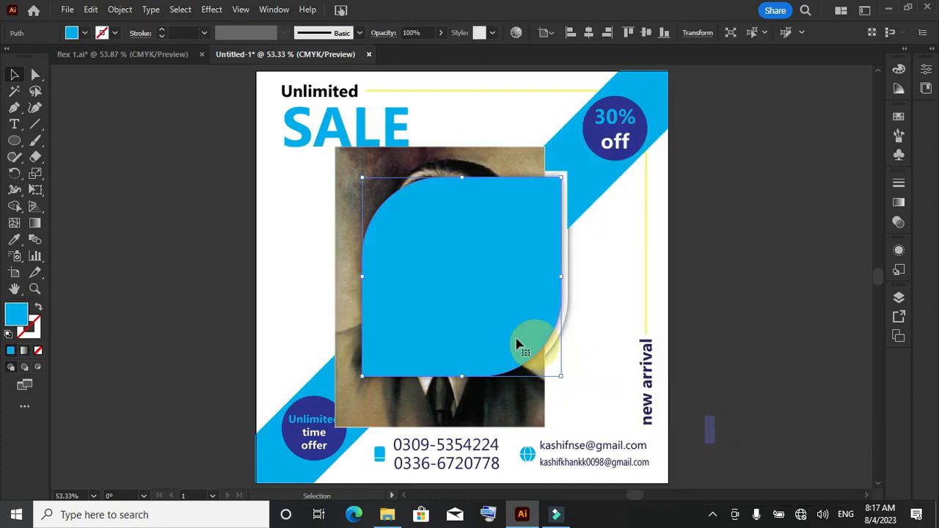
# Centre the portrait horizontally behind the cyan rounded shape and make a clipping mask from the two.
pyautogui.moveTo(442, 409); pyautogui.dragTo(465, 436)
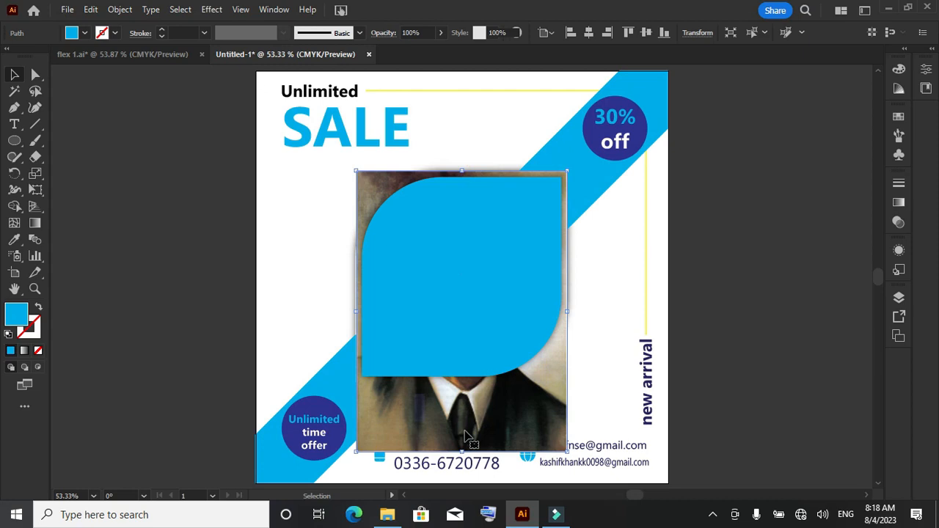
pyautogui.keyDown('shift'); pyautogui.click(448, 287); pyautogui.keyUp('shift')
pyautogui.rightClick(450, 287)
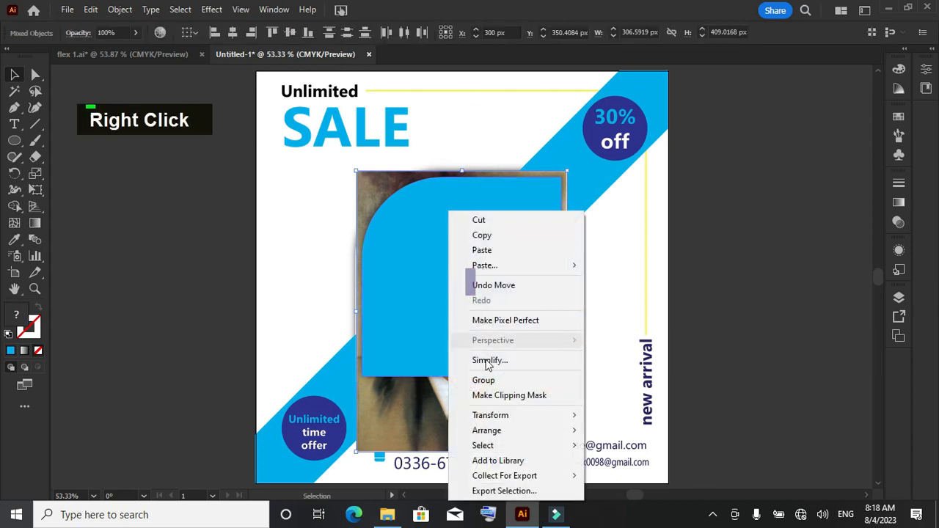
pyautogui.click(525, 401)
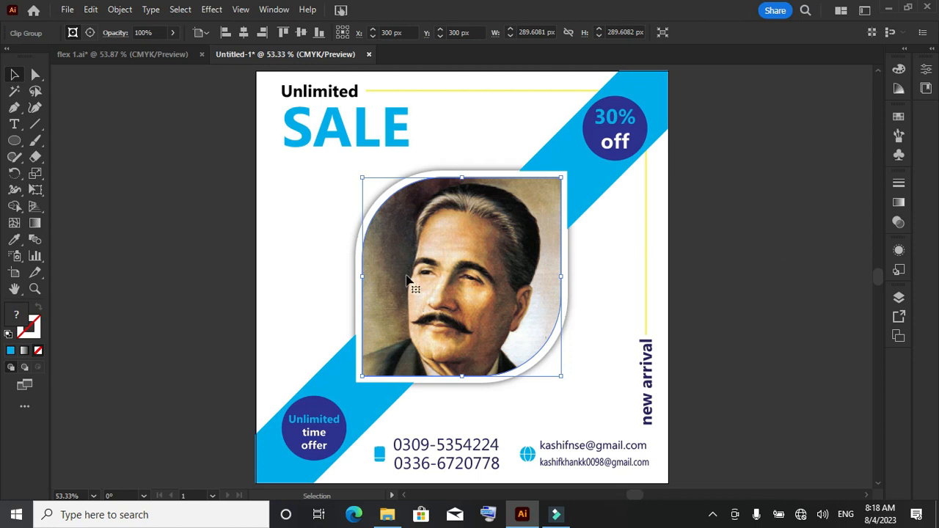
# Inside the clip group, nudge the portrait up seven steps and left two steps, and exit isolation mode.
pyautogui.doubleClick(484, 265)
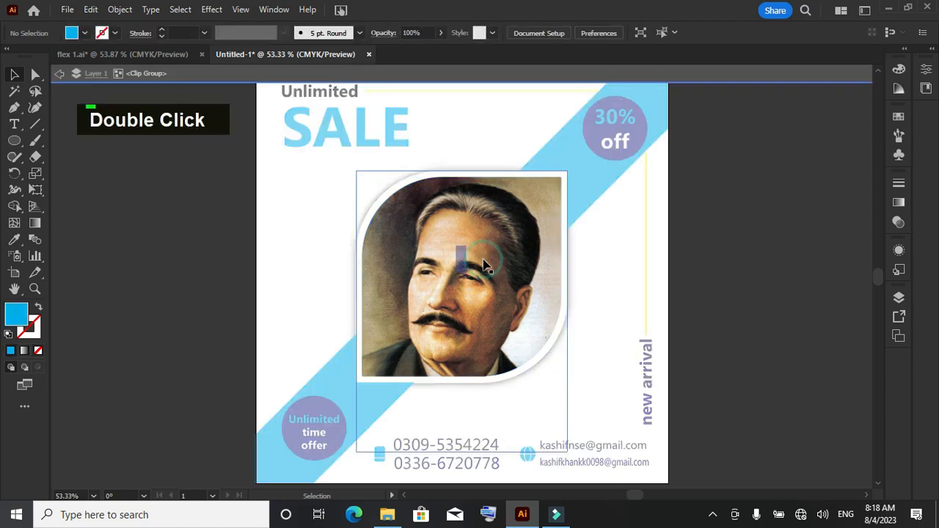
pyautogui.press('Up')
pyautogui.press('Up')
pyautogui.press('Up')
pyautogui.press('Up')
pyautogui.press('Up')
pyautogui.press('Up')
pyautogui.press('Up')
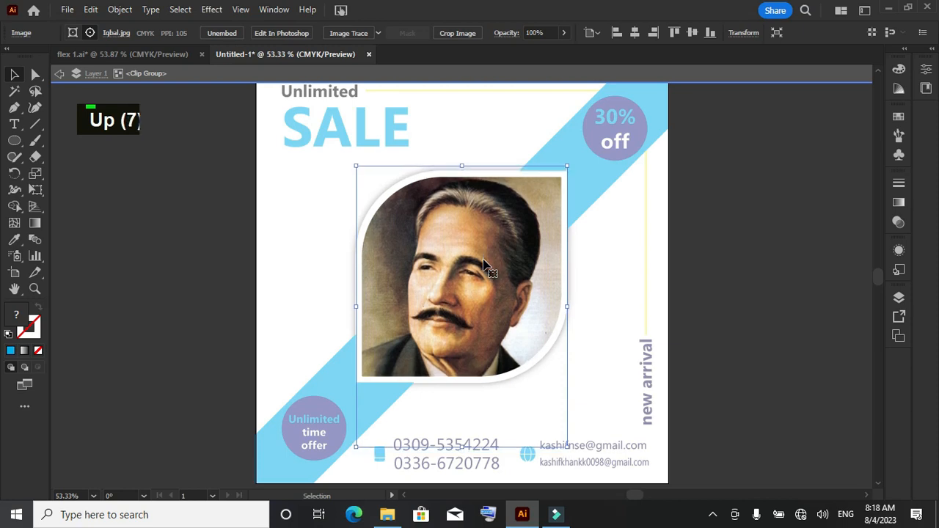
pyautogui.press('Left')
pyautogui.press('Left')
pyautogui.doubleClick(718, 255)
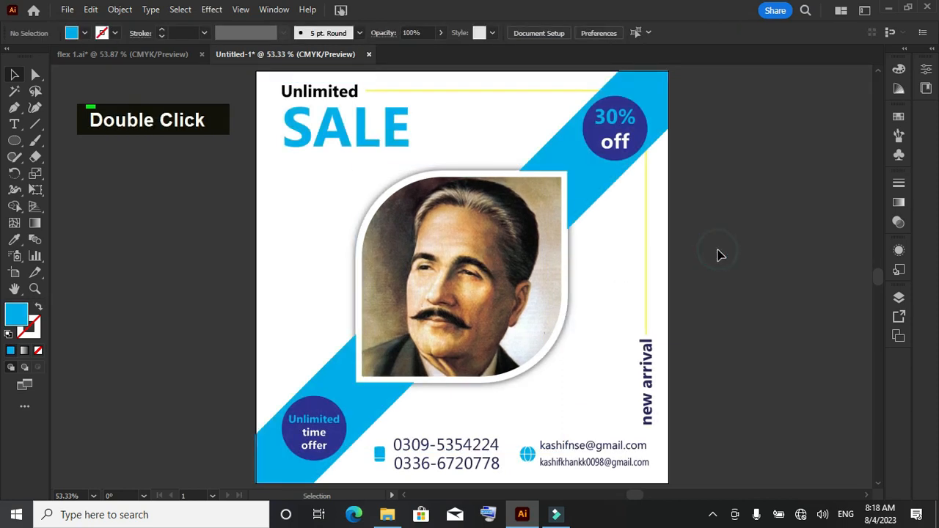